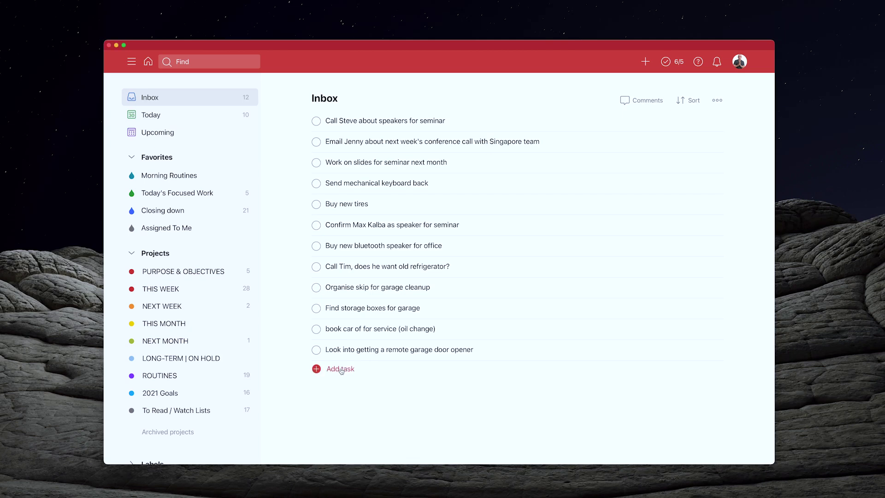
Create a 'Next Month's Seminar' task and drag it to the top of the Inbox
{"action": "left_click", "coordinate": [341, 369]}
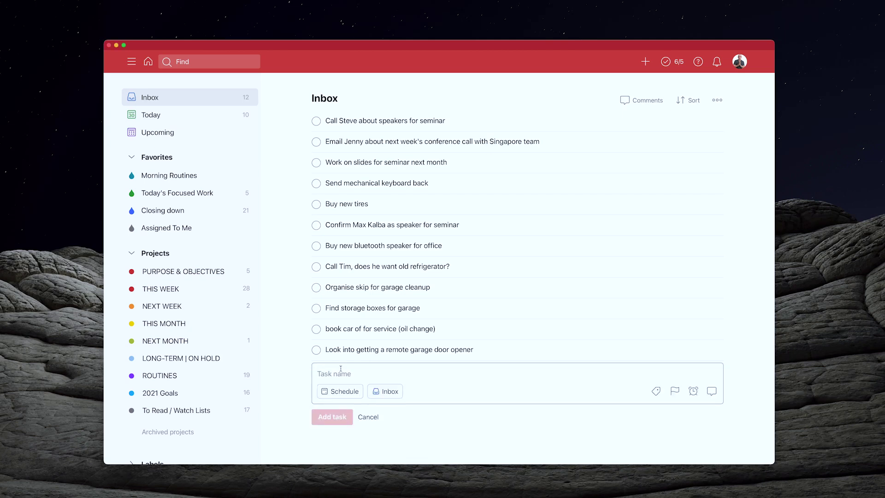
{"action": "type", "text": "Nex"}
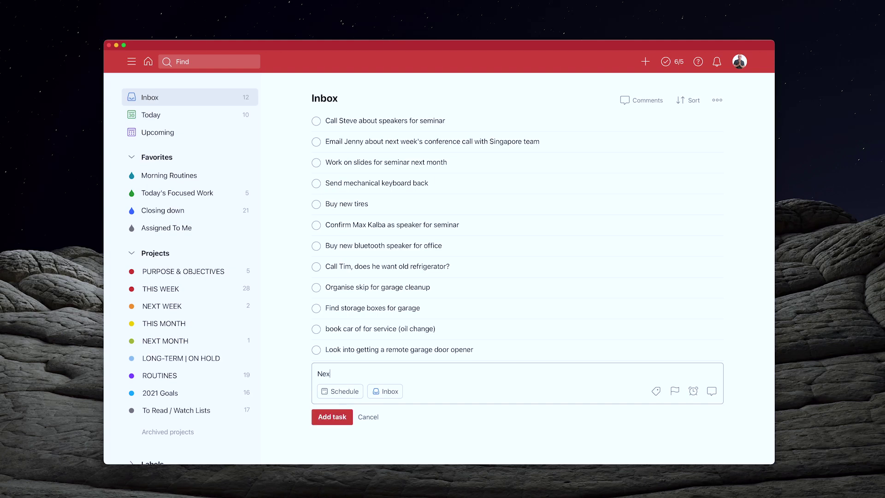
{"action": "type", "text": "t Month's Seminar"}
{"action": "left_click", "coordinate": [334, 419]}
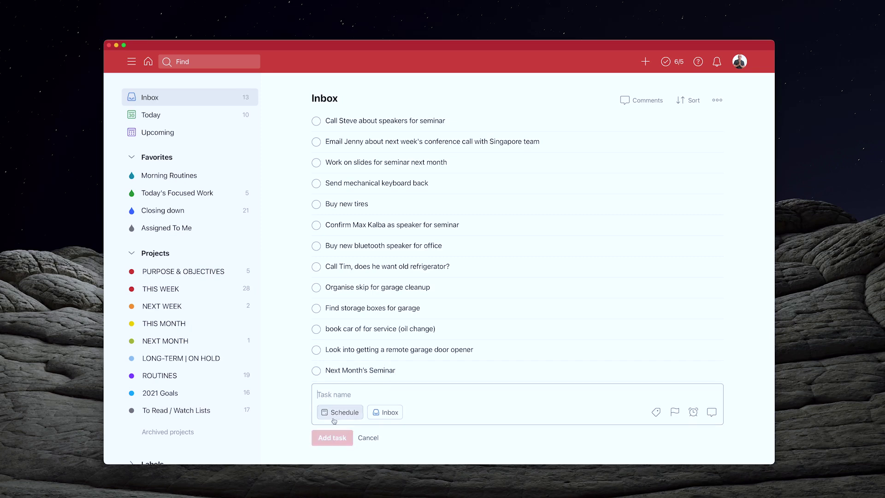
{"action": "left_click_drag", "start_coordinate": [302, 369], "coordinate": [304, 123]}
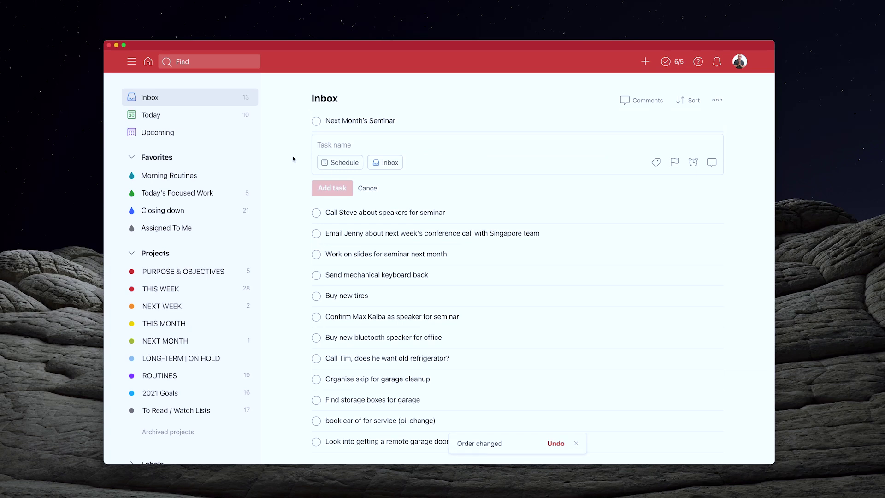
{"action": "left_click", "coordinate": [368, 188]}
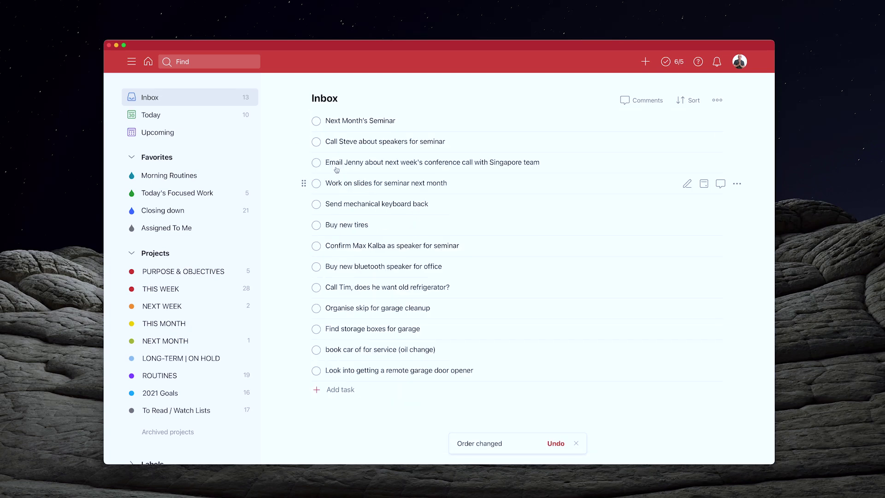
{"action": "left_click_drag", "start_coordinate": [303, 142], "coordinate": [336, 140]}
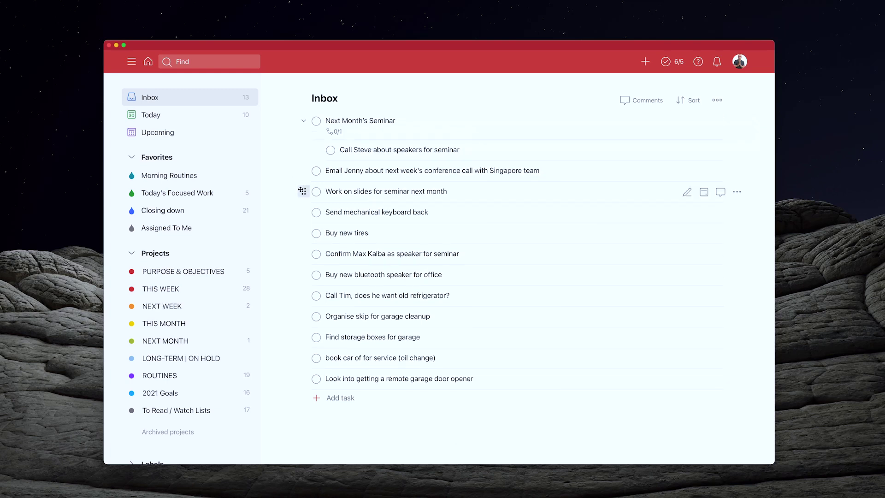
{"action": "left_click_drag", "start_coordinate": [302, 191], "coordinate": [318, 170]}
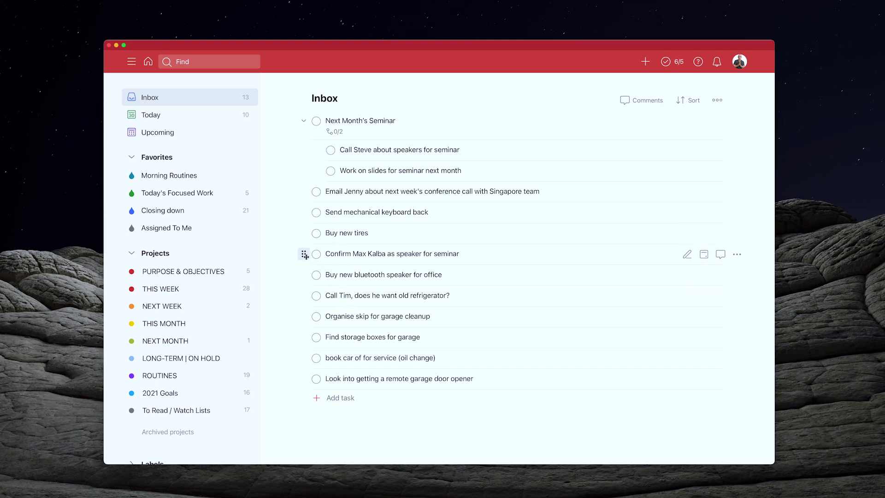
{"action": "left_click_drag", "start_coordinate": [304, 254], "coordinate": [300, 190]}
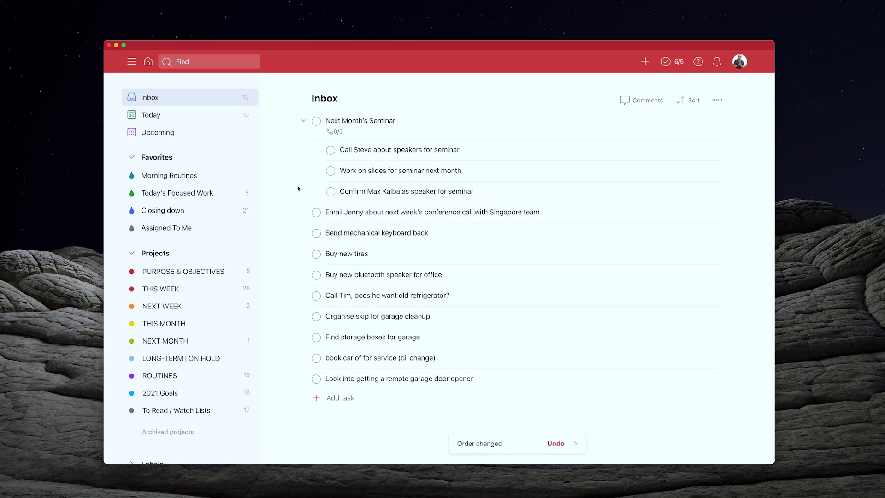
{"action": "left_click", "coordinate": [354, 121]}
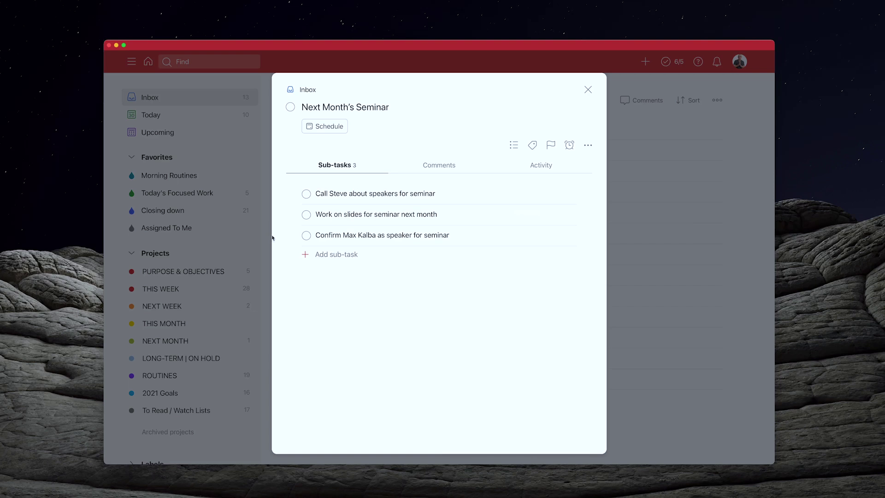
{"action": "mouse_move", "coordinate": [293, 235]}
{"action": "left_click_drag", "start_coordinate": [293, 235], "coordinate": [293, 195]}
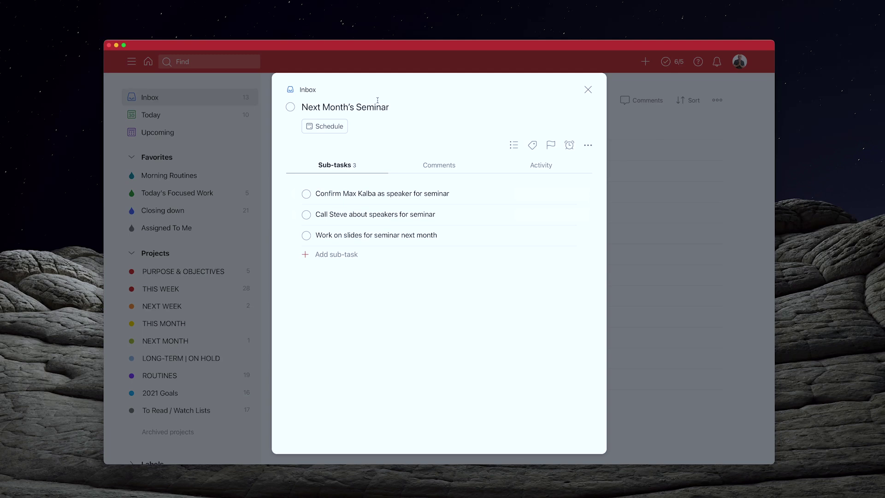
Give Next Month's Seminar the recurring due date 'Ev mon-fri for 2 weeks'
{"action": "left_click", "coordinate": [326, 126]}
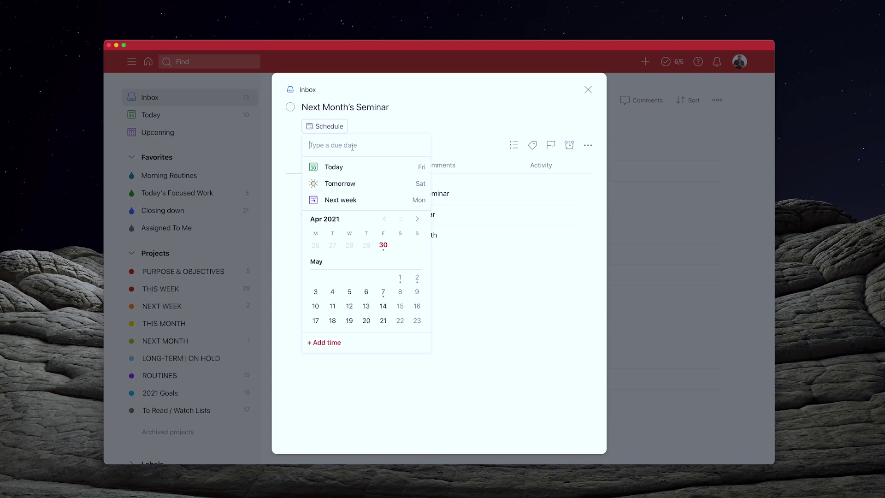
{"action": "type", "text": "Ev mon"}
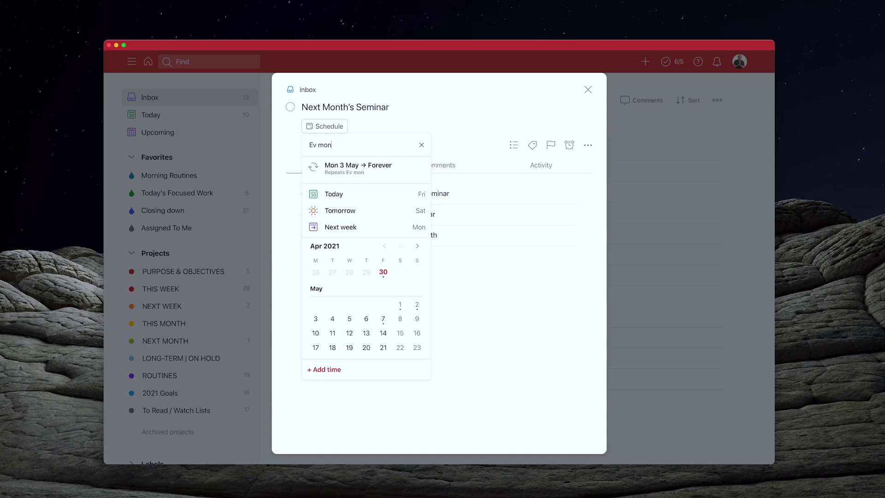
{"action": "type", "text": "-fr"}
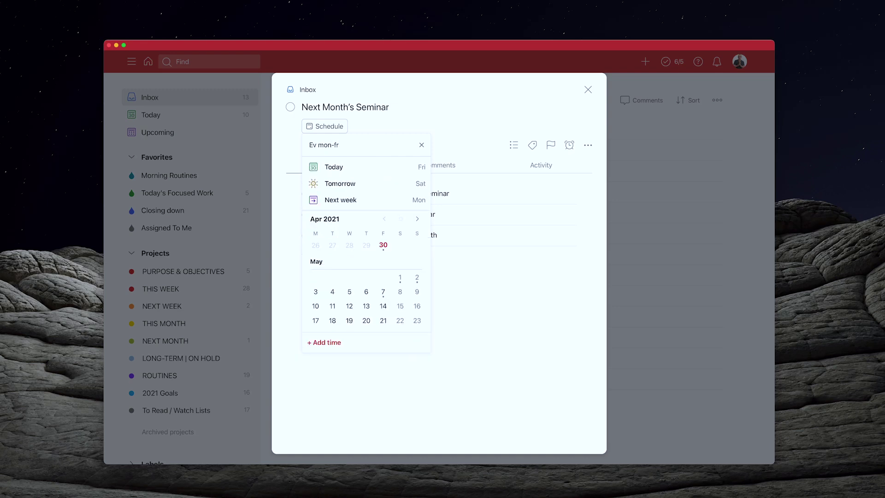
{"action": "type", "text": "i"}
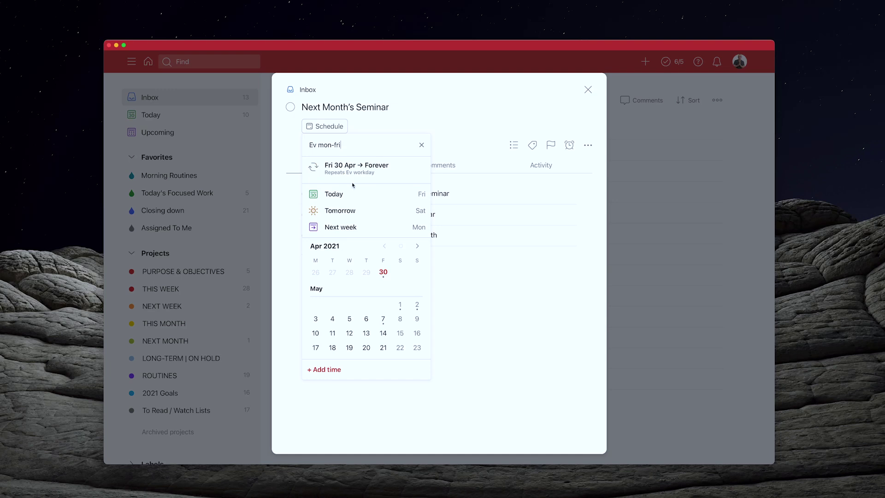
{"action": "type", "text": "for"}
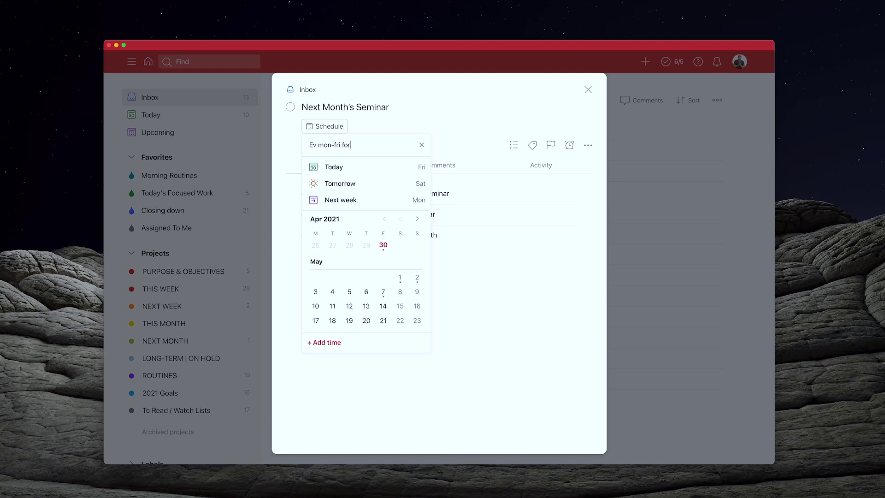
{"action": "type", "text": " 2 weeks"}
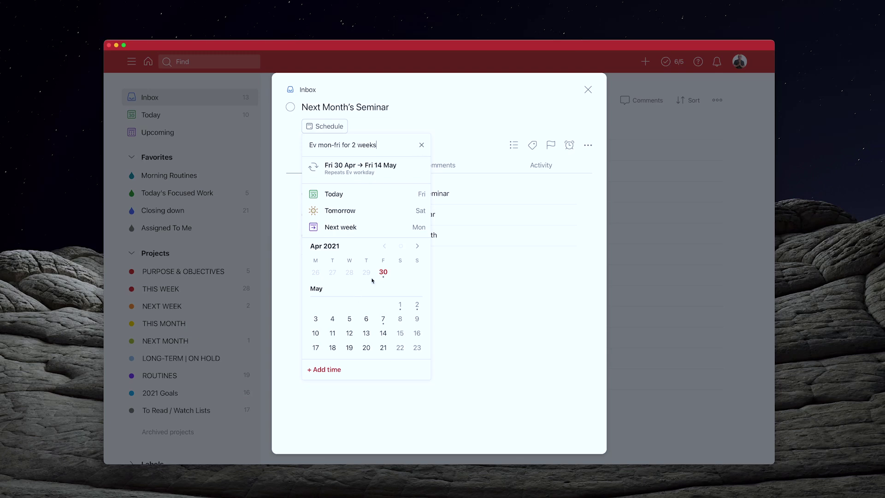
{"action": "left_click", "coordinate": [391, 169]}
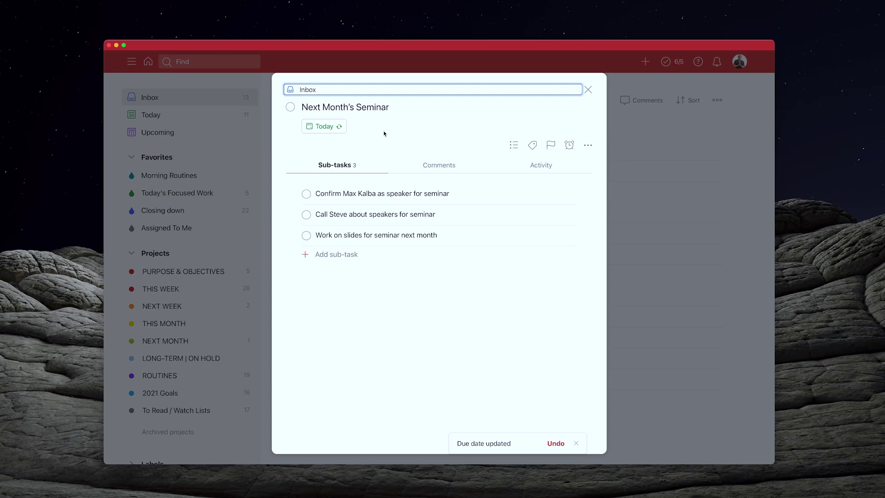
Set Next Month's Seminar to Priority 2
{"action": "left_click", "coordinate": [513, 146]}
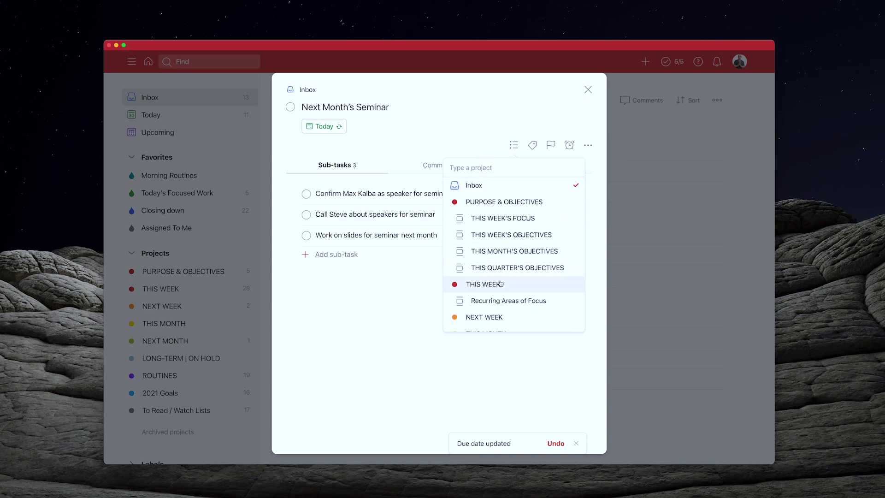
{"action": "left_click", "coordinate": [419, 306]}
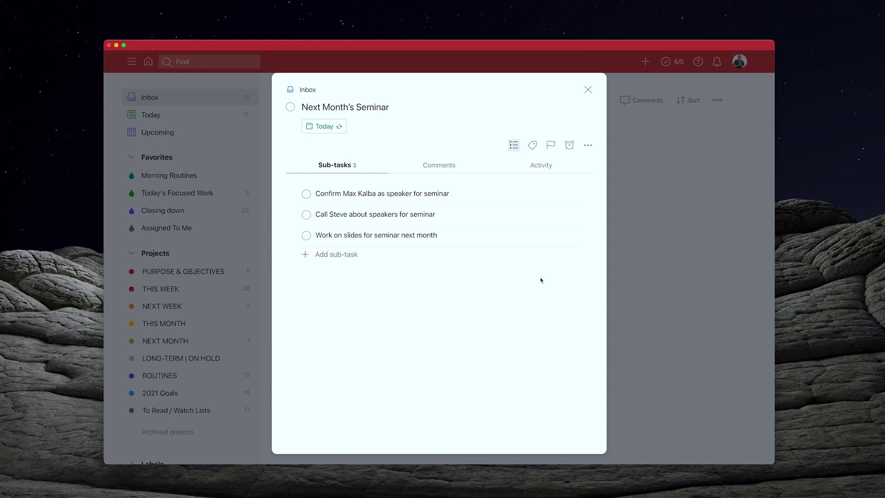
{"action": "left_click", "coordinate": [551, 145]}
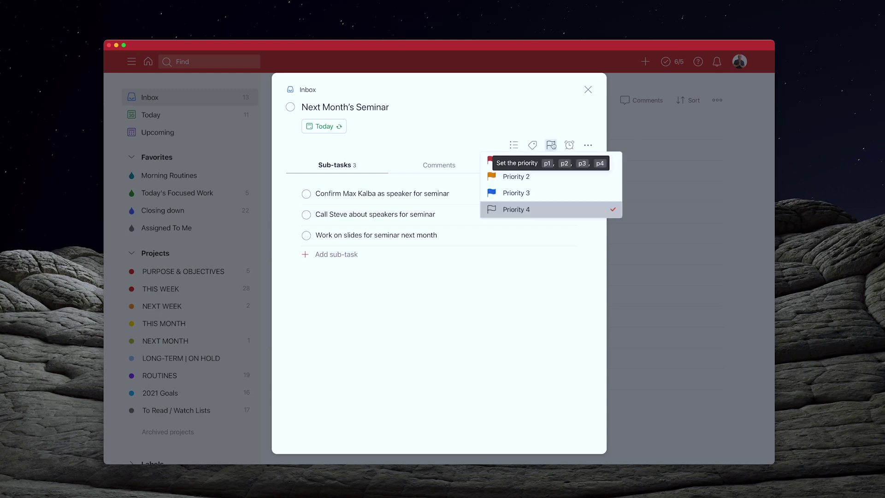
{"action": "left_click", "coordinate": [515, 177]}
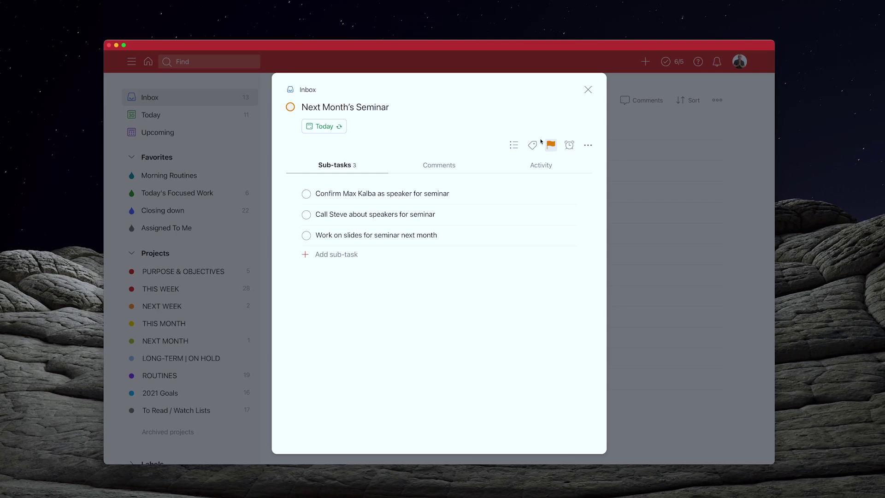
File Next Month's Seminar into the NEXT WEEK project and return to the Inbox
{"action": "left_click", "coordinate": [514, 145]}
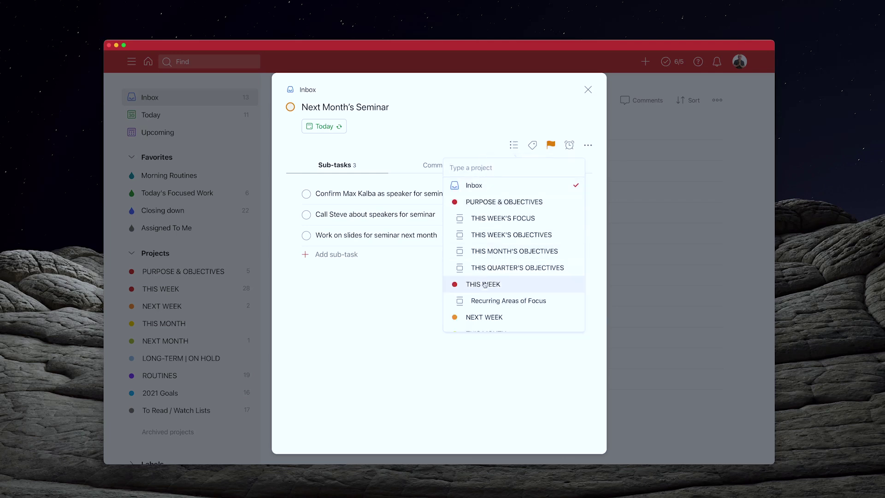
{"action": "left_click", "coordinate": [485, 318]}
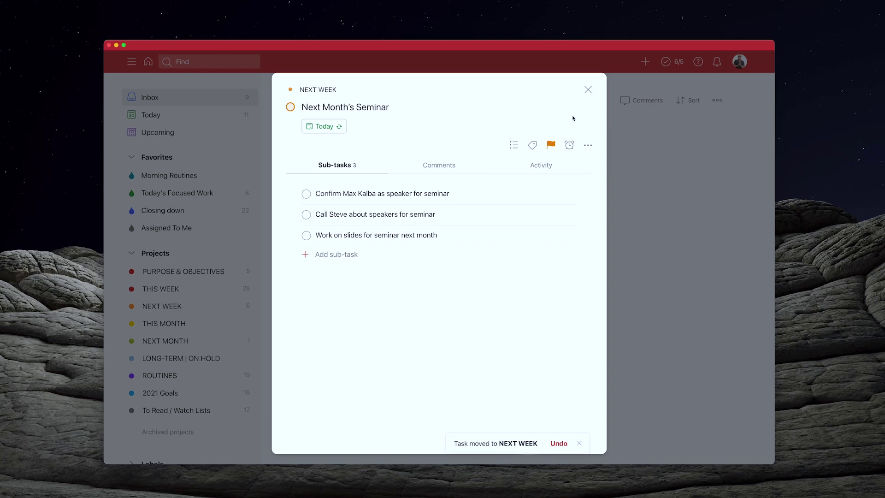
{"action": "left_click", "coordinate": [588, 89]}
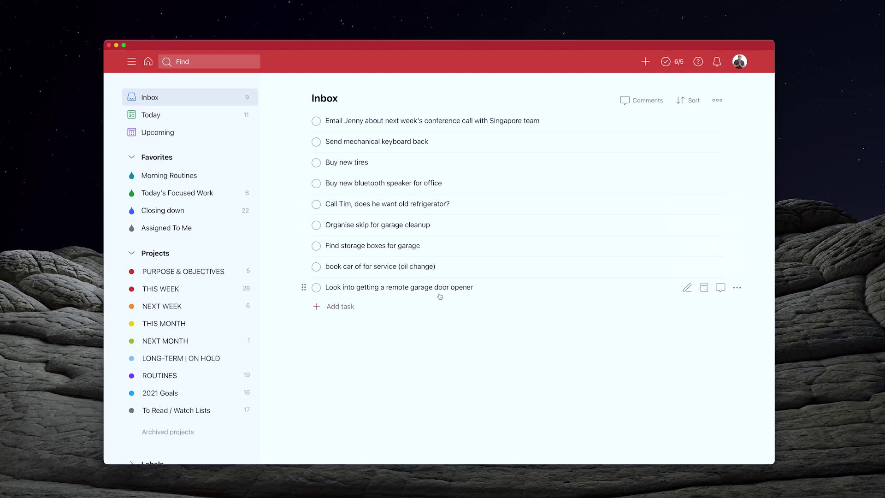
Add a task named '2021 Garage Spring Clean' to the end of the Inbox
{"action": "mouse_move", "coordinate": [434, 325]}
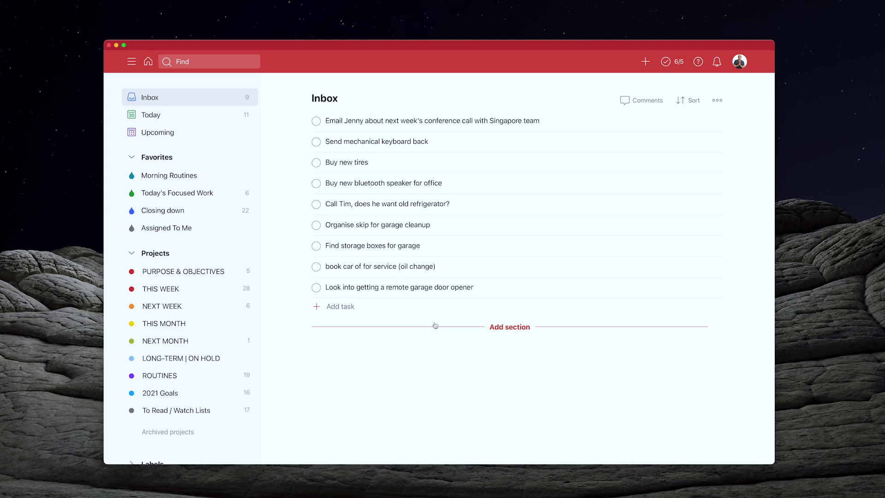
{"action": "left_click", "coordinate": [348, 307]}
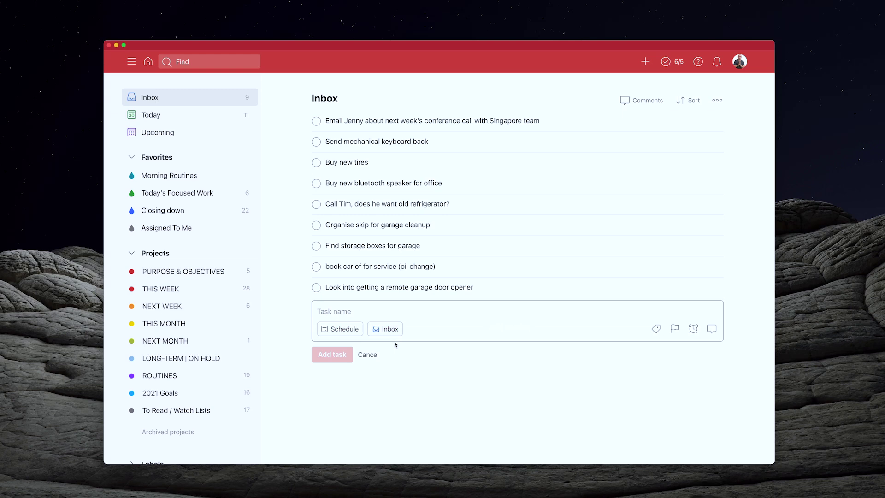
{"action": "type", "text": "2021"}
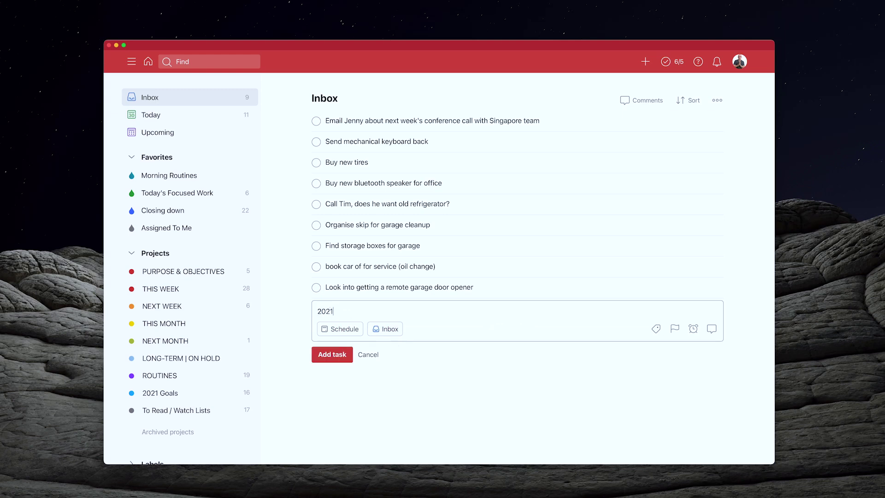
{"action": "type", "text": " Spring Clean"}
{"action": "key", "text": "BackSpace"}
{"action": "type", "text": "Garage"}
{"action": "left_click", "coordinate": [332, 354]}
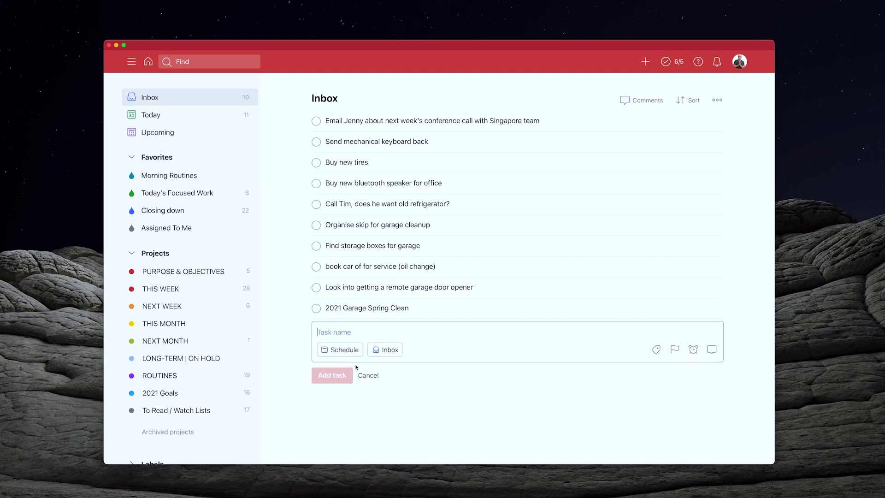
{"action": "left_click", "coordinate": [368, 376]}
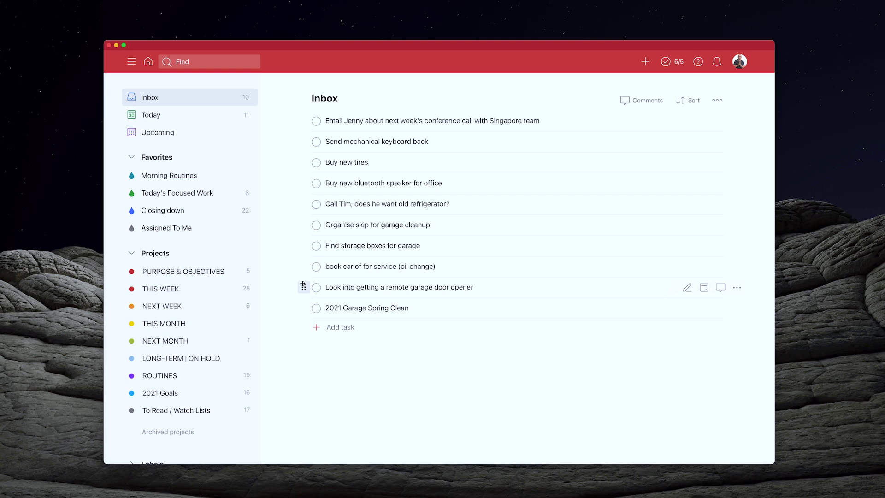
Nest the garage door opener, skip, storage boxes and Call Tim tasks under 2021 Garage Spring Clean
{"action": "left_click_drag", "start_coordinate": [304, 287], "coordinate": [334, 308]}
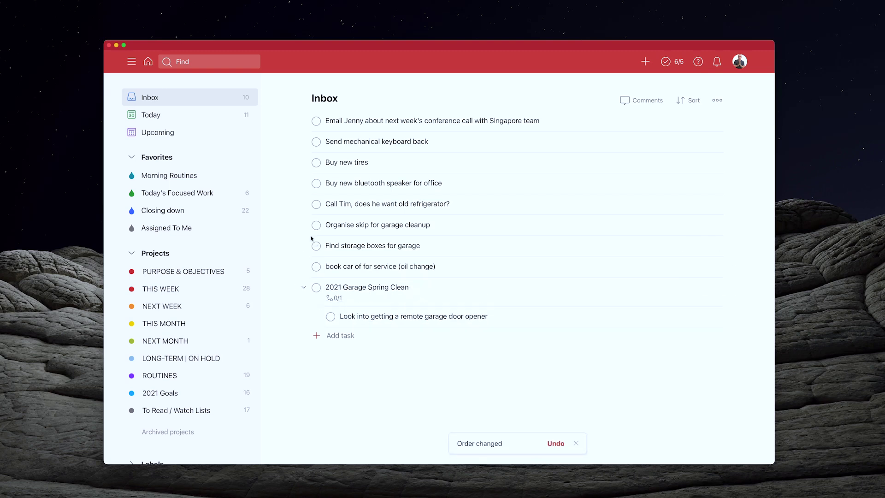
{"action": "left_click_drag", "start_coordinate": [308, 231], "coordinate": [313, 305]}
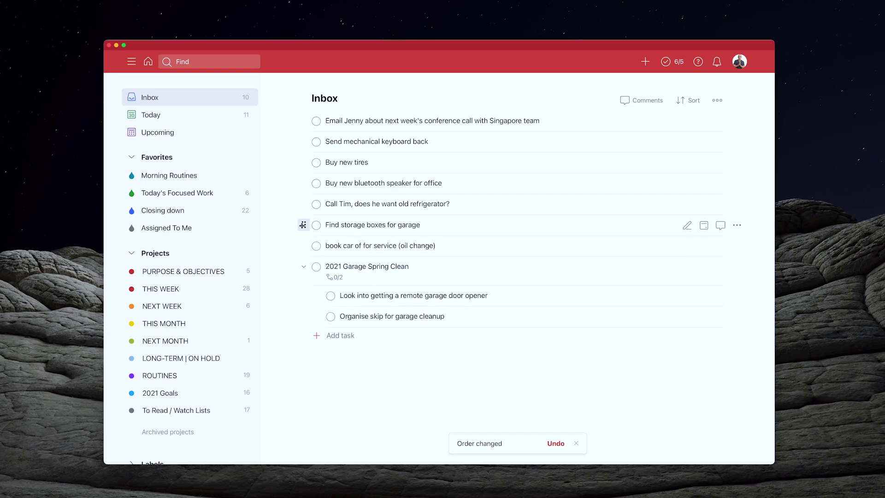
{"action": "left_click_drag", "start_coordinate": [302, 225], "coordinate": [318, 320]}
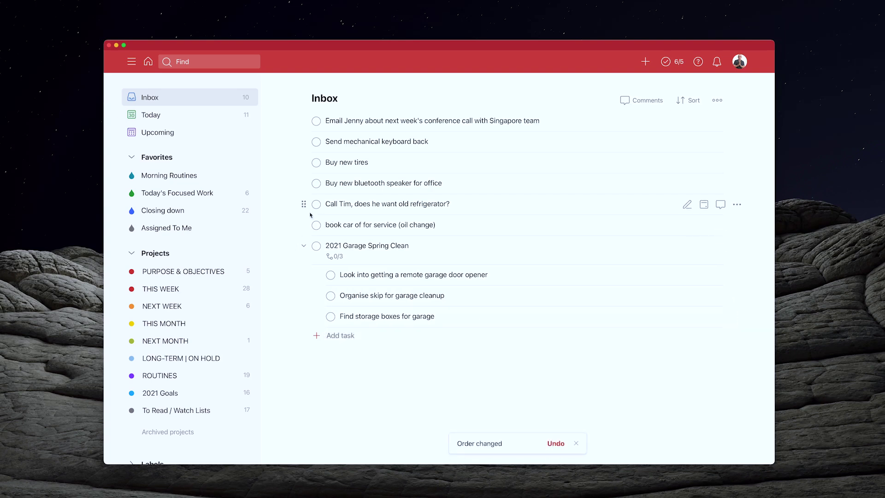
{"action": "left_click_drag", "start_coordinate": [304, 204], "coordinate": [318, 320]}
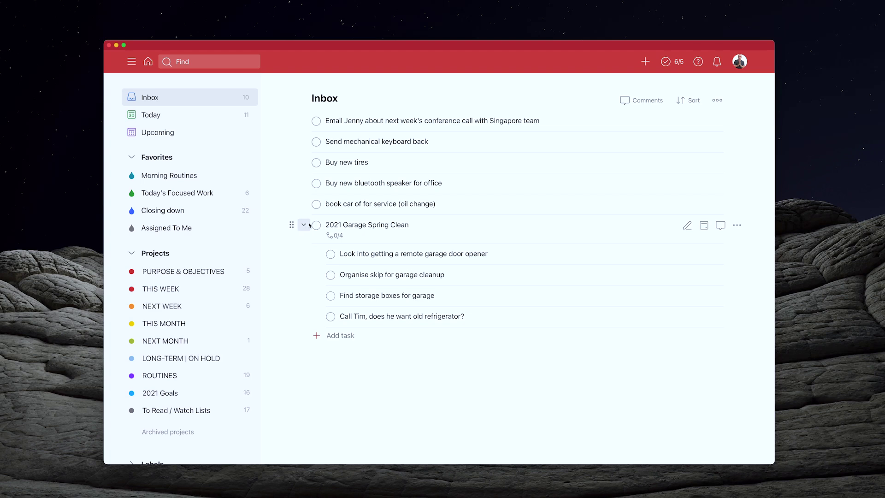
{"action": "left_click", "coordinate": [366, 226]}
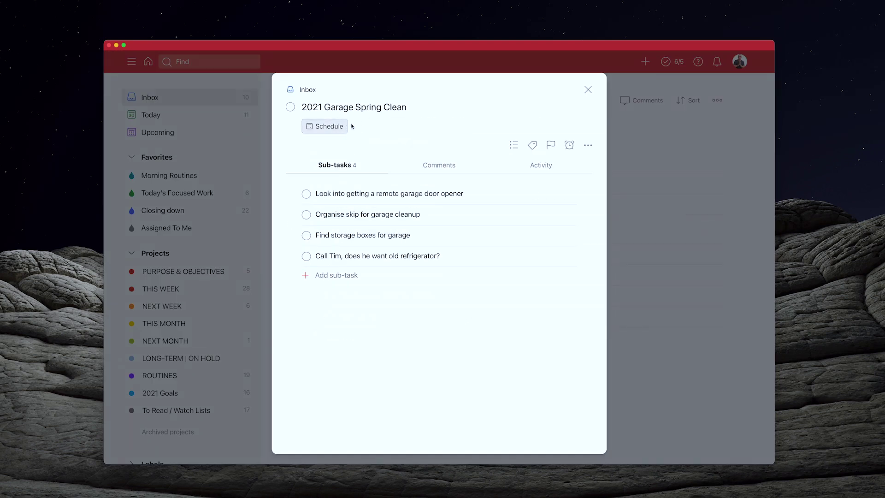
Give 2021 Garage Spring Clean the recurring due date 'Ev sat for 1 month'
{"action": "left_click", "coordinate": [327, 127]}
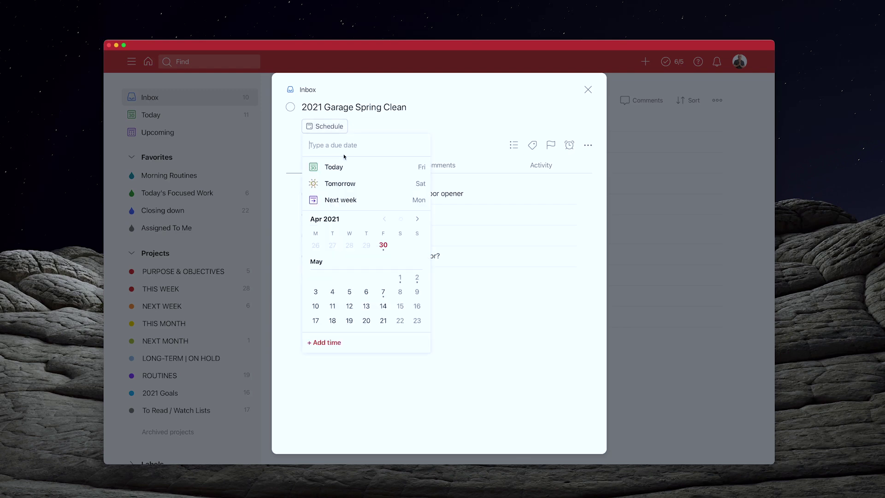
{"action": "type", "text": "Ev sat"}
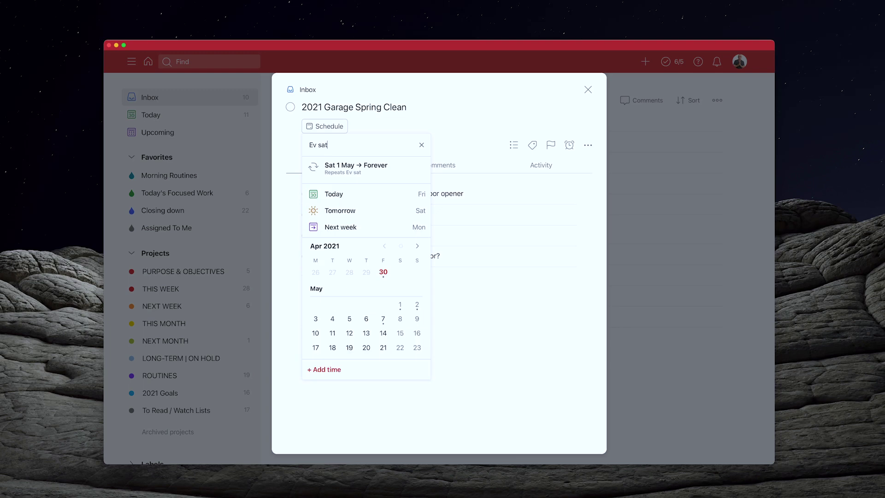
{"action": "type", "text": " for"}
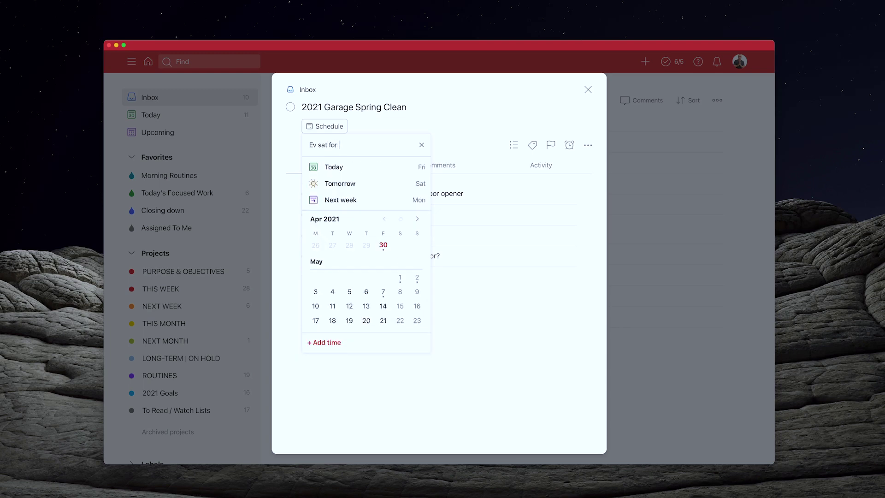
{"action": "type", "text": " 1 month"}
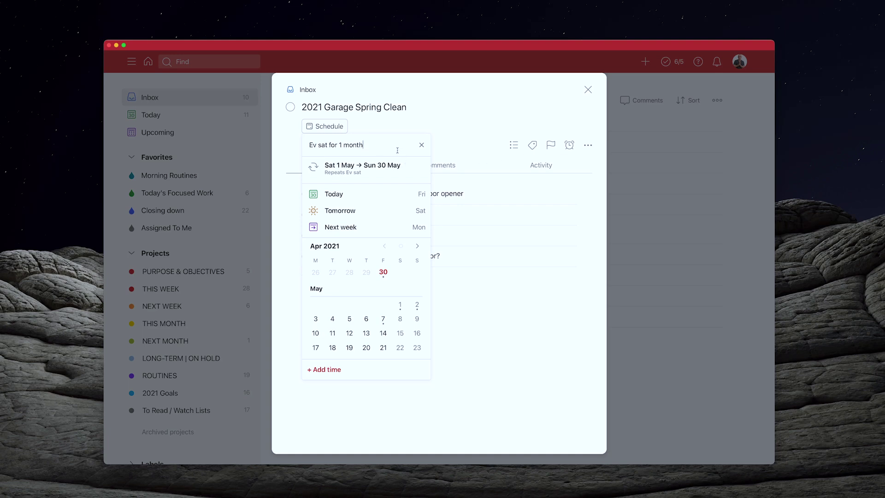
{"action": "key", "text": "Return"}
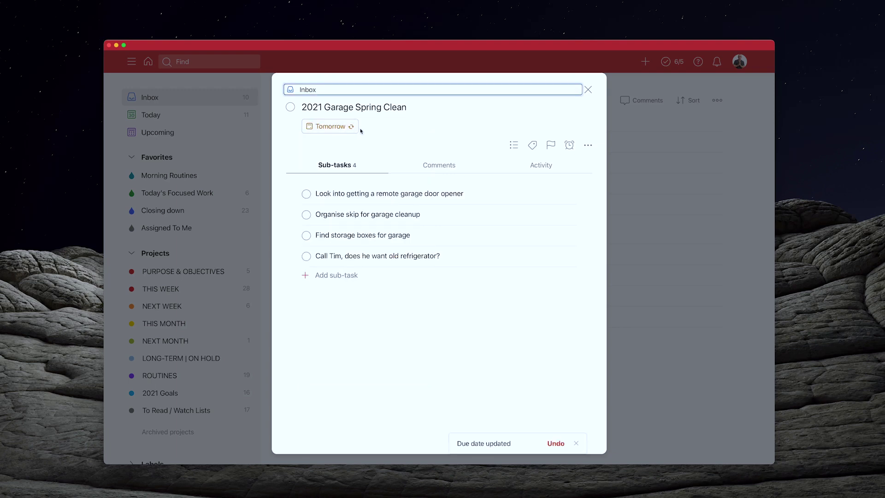
Move 2021 Garage Spring Clean into the THIS WEEK project
{"action": "left_click", "coordinate": [514, 148]}
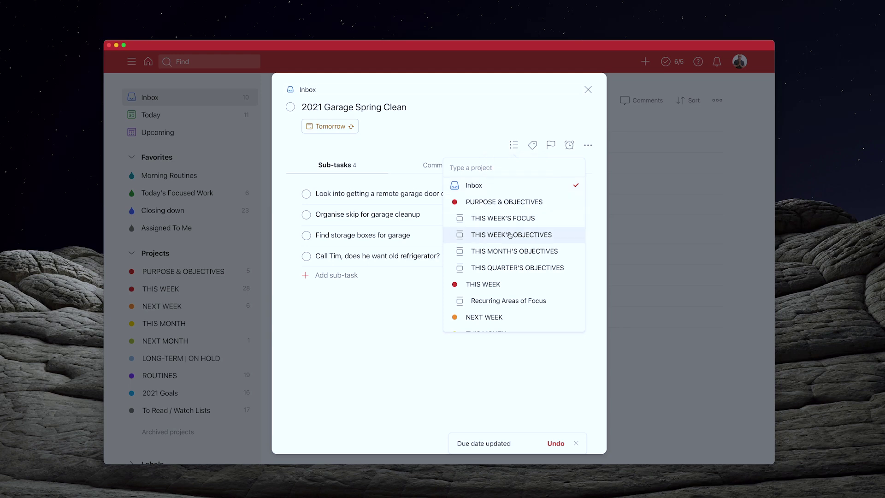
{"action": "scroll", "coordinate": [510, 236], "scroll_direction": "down", "scroll_amount": 2}
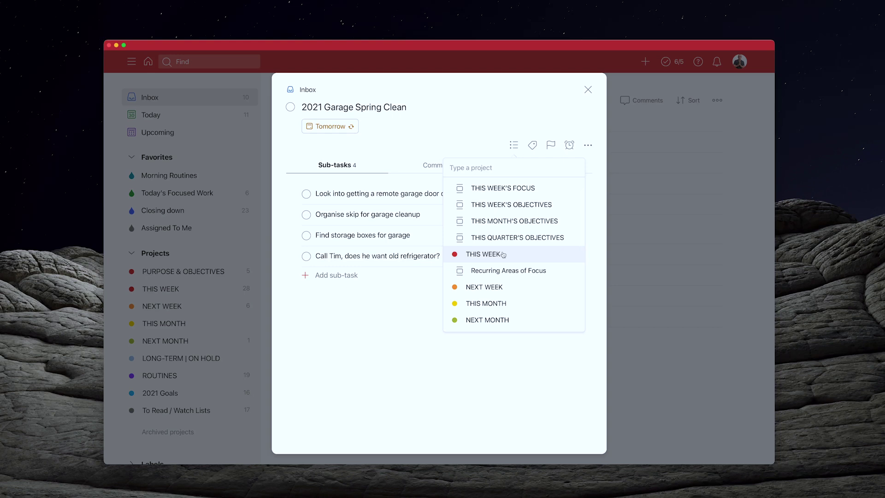
{"action": "left_click", "coordinate": [503, 255]}
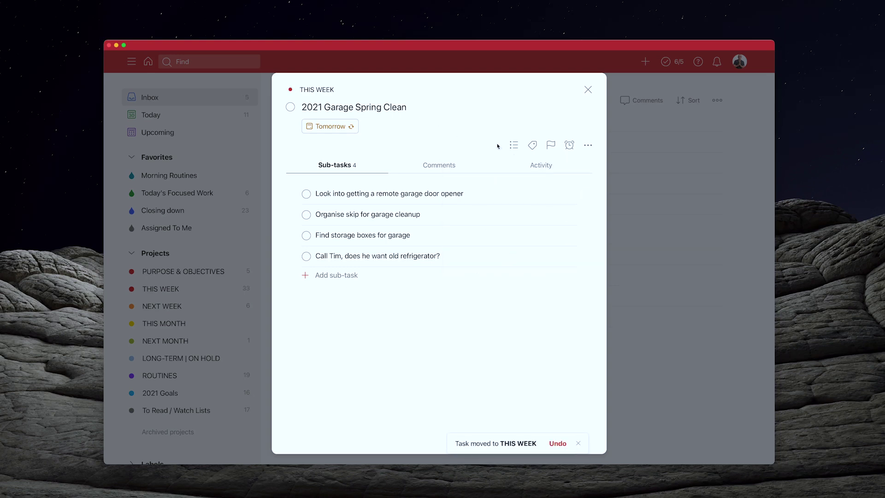
Give 2021 Garage Spring Clean Priority 2, leaving labels unchanged
{"action": "left_click", "coordinate": [532, 145]}
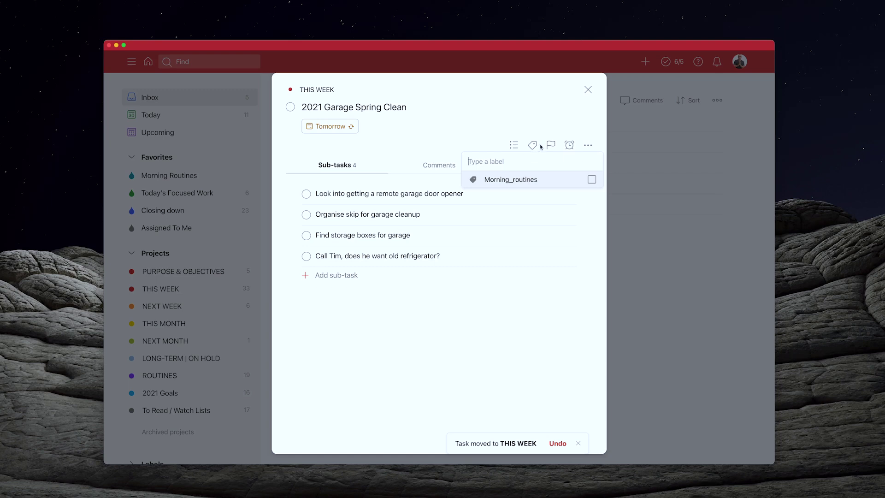
{"action": "left_click", "coordinate": [532, 145]}
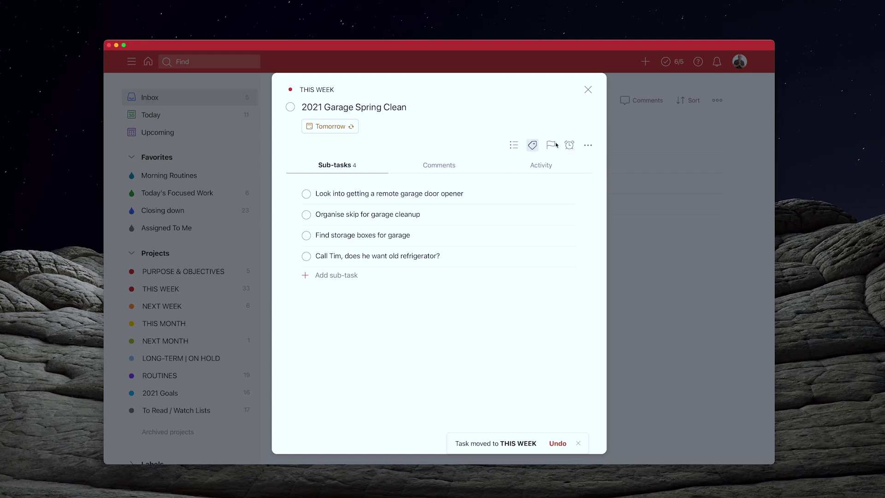
{"action": "left_click", "coordinate": [551, 145]}
{"action": "left_click", "coordinate": [539, 176]}
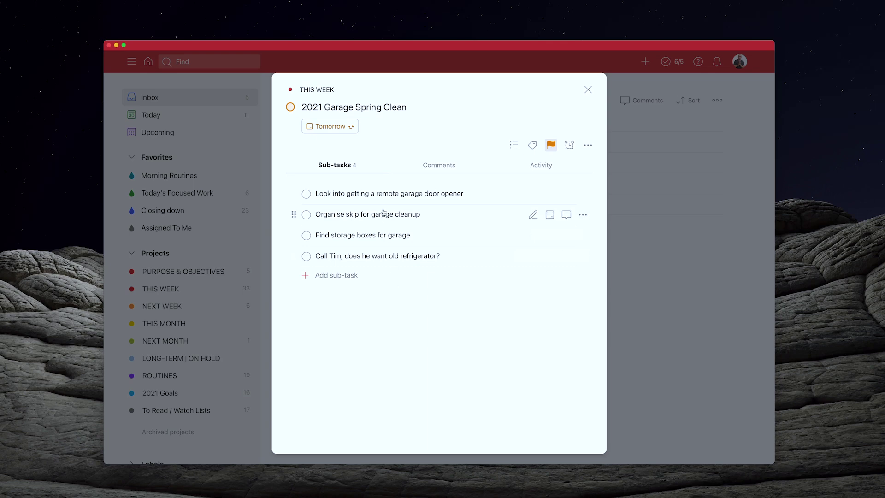
{"action": "left_click", "coordinate": [340, 279]}
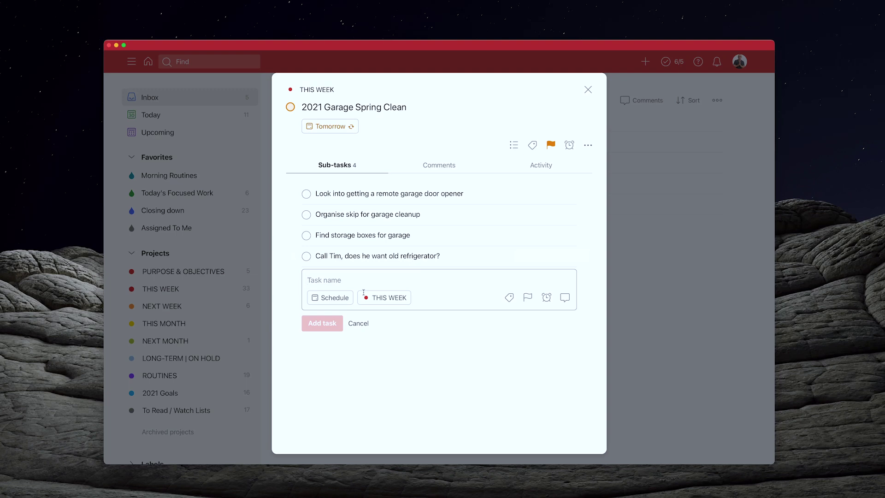
{"action": "left_click", "coordinate": [358, 323]}
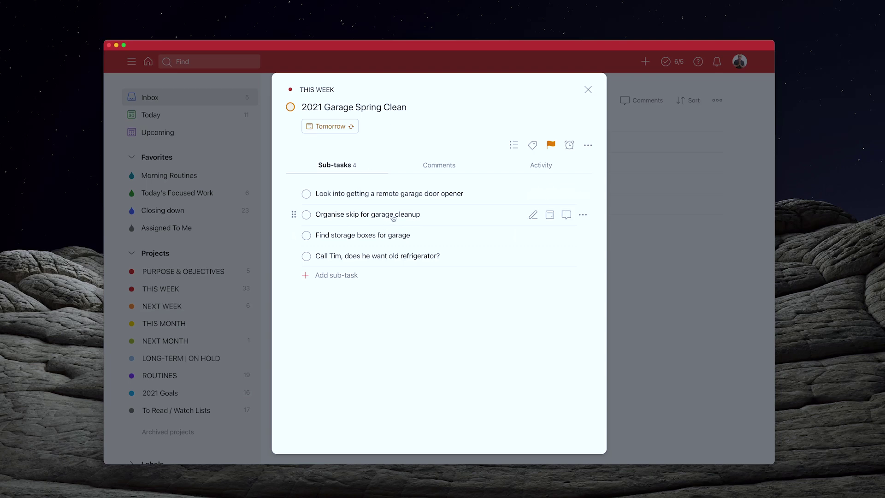
Make 'Organise skip for garage cleanup' due Monday 3 May with Priority 3
{"action": "left_click", "coordinate": [393, 218]}
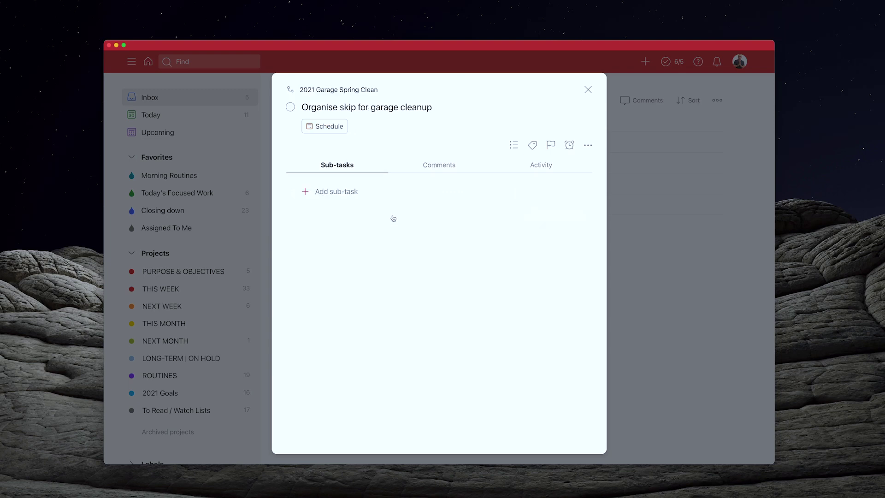
{"action": "left_click", "coordinate": [326, 127]}
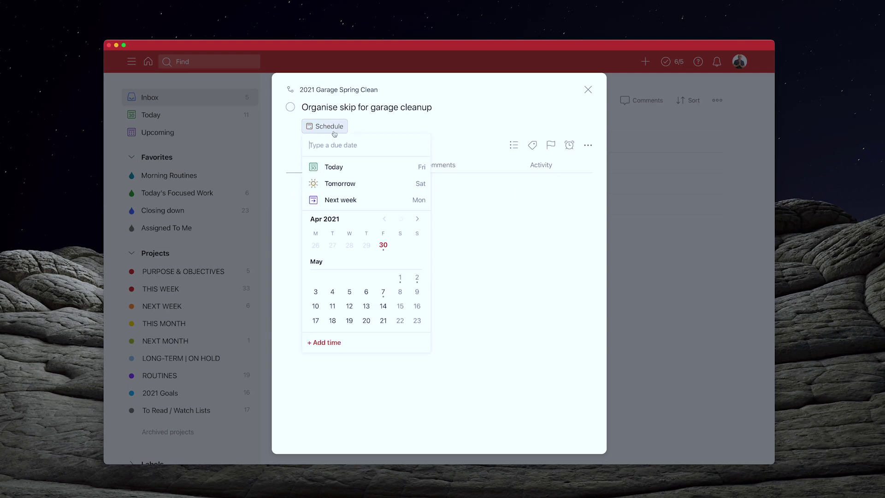
{"action": "left_click", "coordinate": [316, 292]}
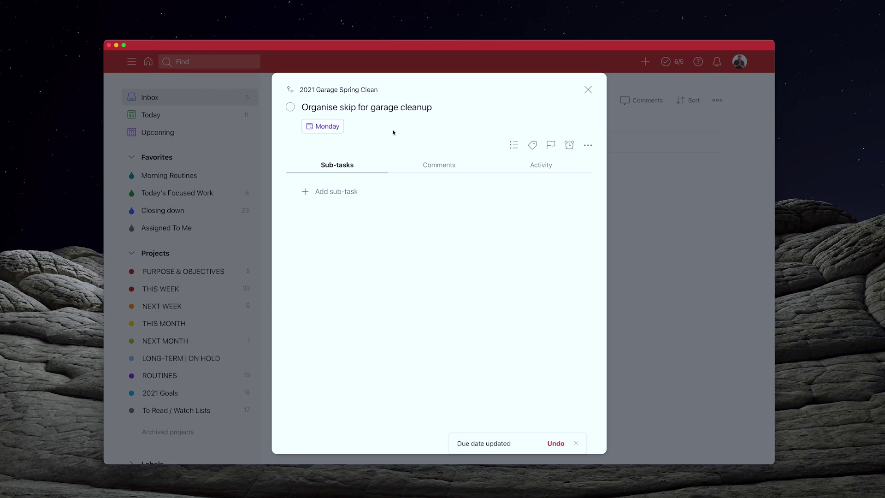
{"action": "left_click", "coordinate": [549, 146]}
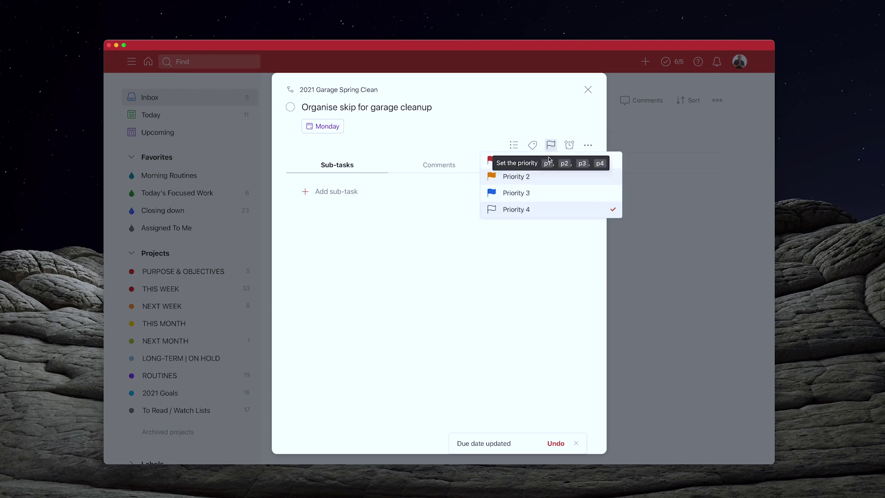
{"action": "left_click", "coordinate": [537, 193]}
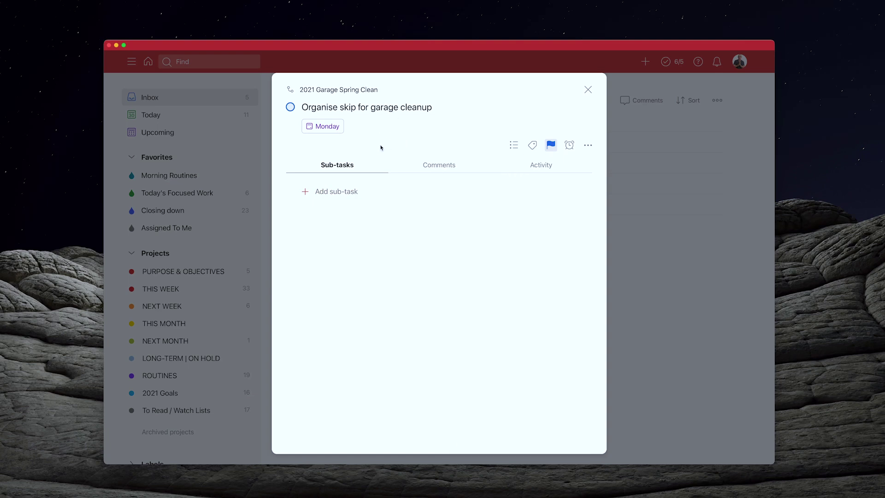
Reorder the 2021 Garage Spring Clean sub-tasks: Call Tim refrigerator question first, Organise skip second
{"action": "left_click", "coordinate": [347, 91]}
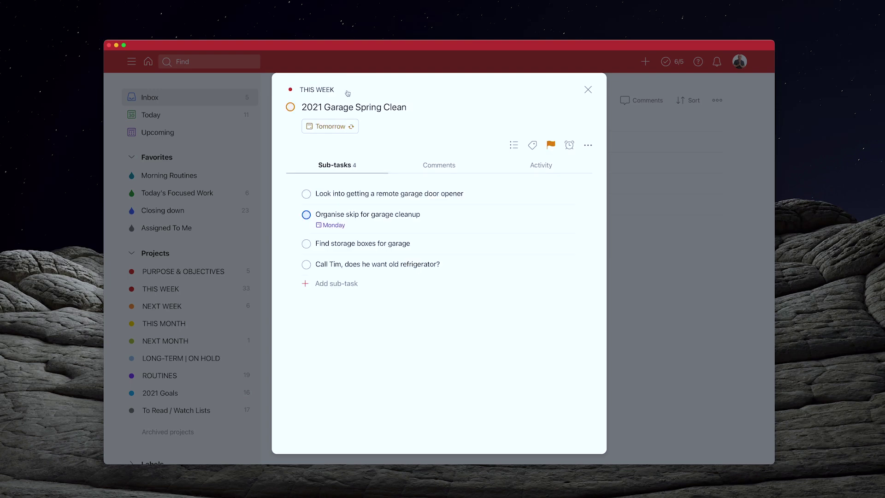
{"action": "mouse_move", "coordinate": [295, 214]}
{"action": "left_click_drag", "start_coordinate": [295, 215], "coordinate": [293, 193]}
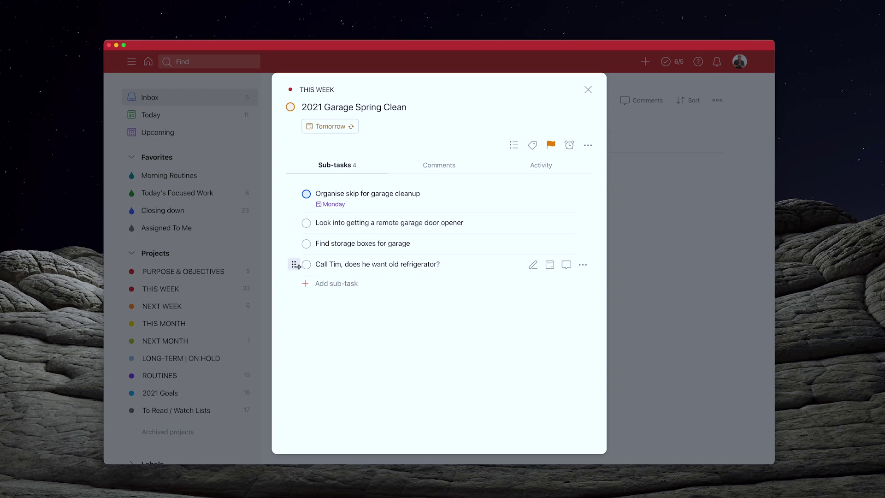
{"action": "left_click_drag", "start_coordinate": [294, 264], "coordinate": [294, 195]}
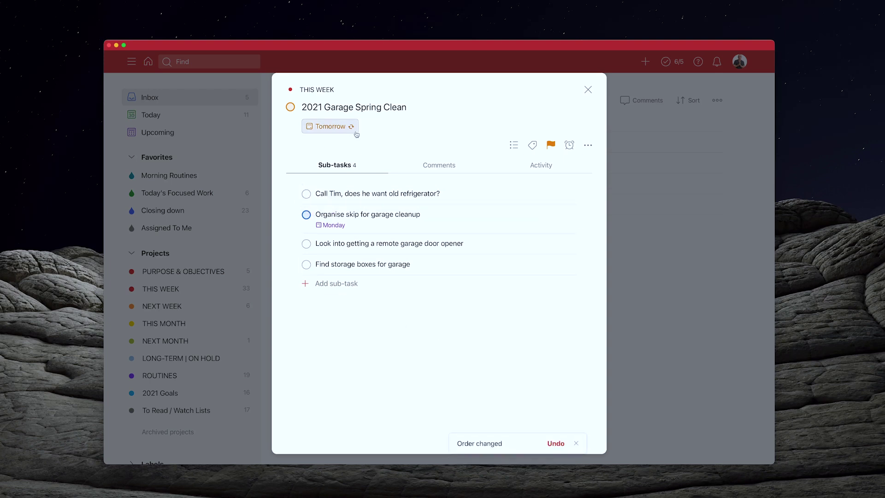
{"action": "mouse_move", "coordinate": [379, 228]}
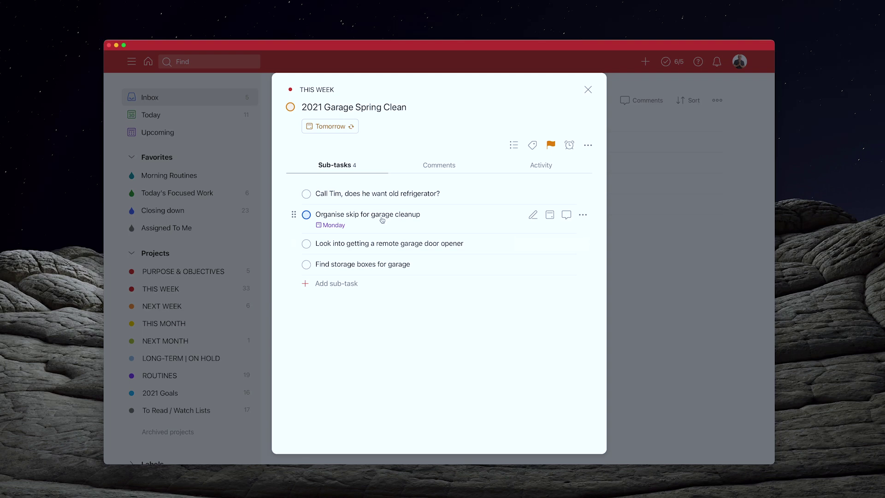
{"action": "left_click", "coordinate": [343, 286]}
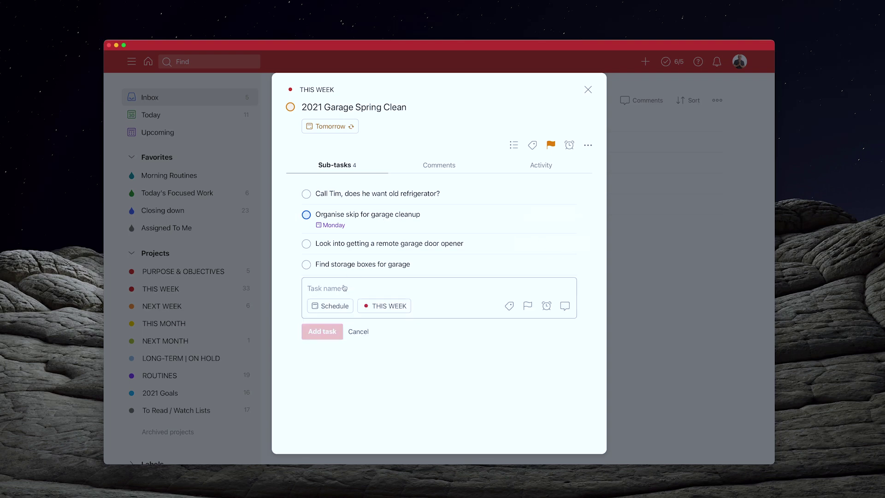
{"action": "left_click", "coordinate": [358, 331]}
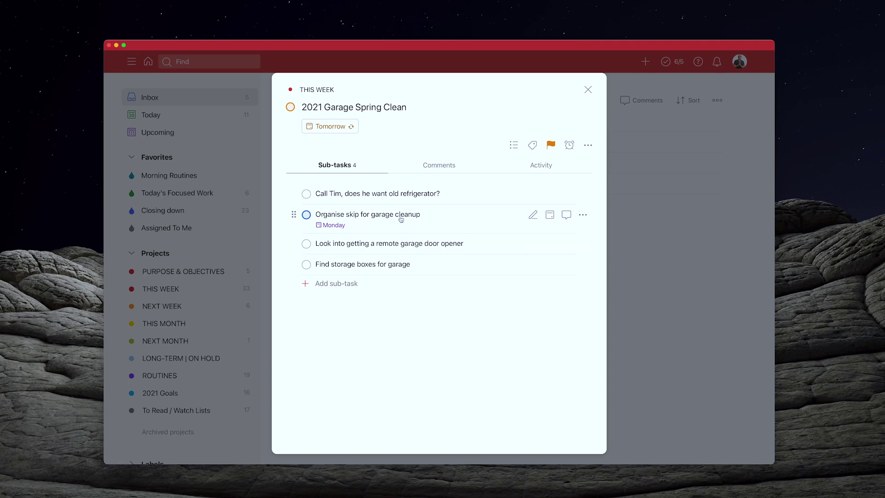
Append 'For Saturday' to the Organise skip sub-task's title as text, keeping its Monday date, and save
{"action": "left_click", "coordinate": [385, 214]}
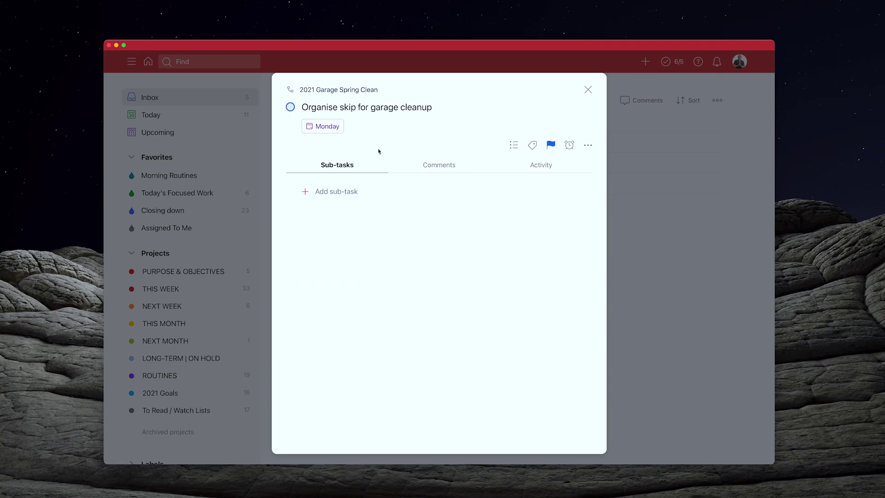
{"action": "left_click", "coordinate": [398, 108]}
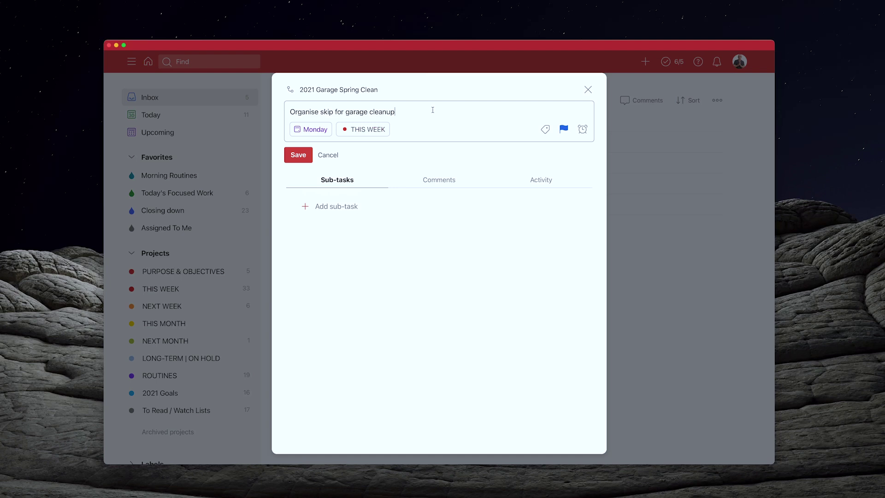
{"action": "type", "text": "For Saturday"}
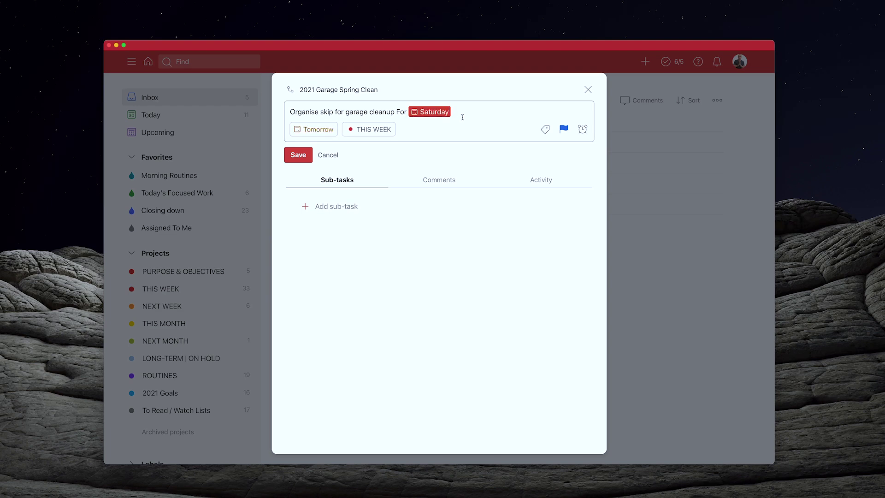
{"action": "left_click", "coordinate": [443, 114]}
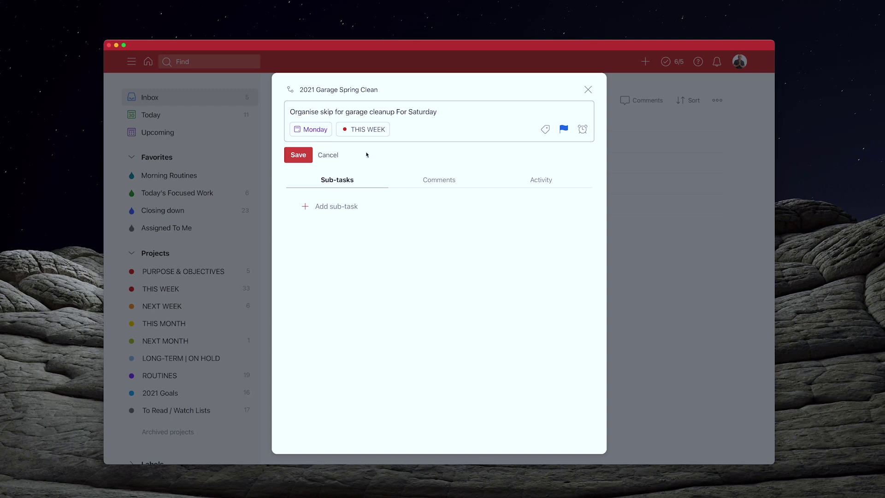
{"action": "left_click", "coordinate": [307, 155]}
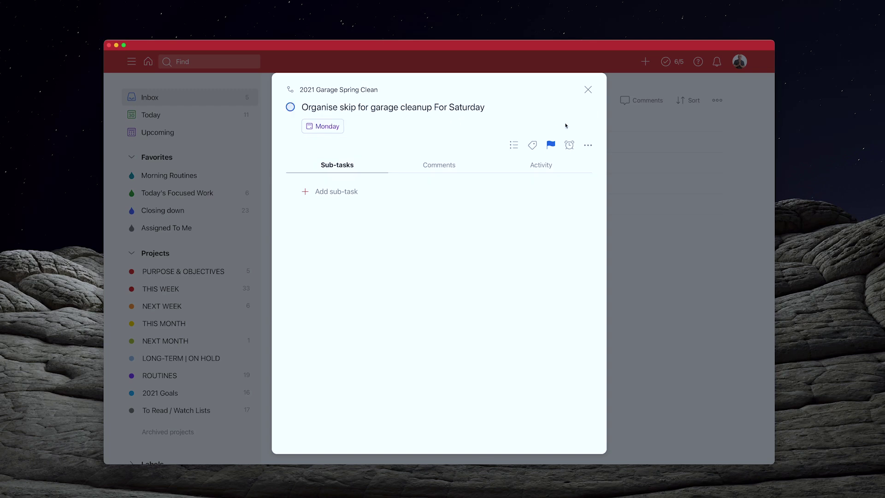
{"action": "left_click", "coordinate": [587, 88]}
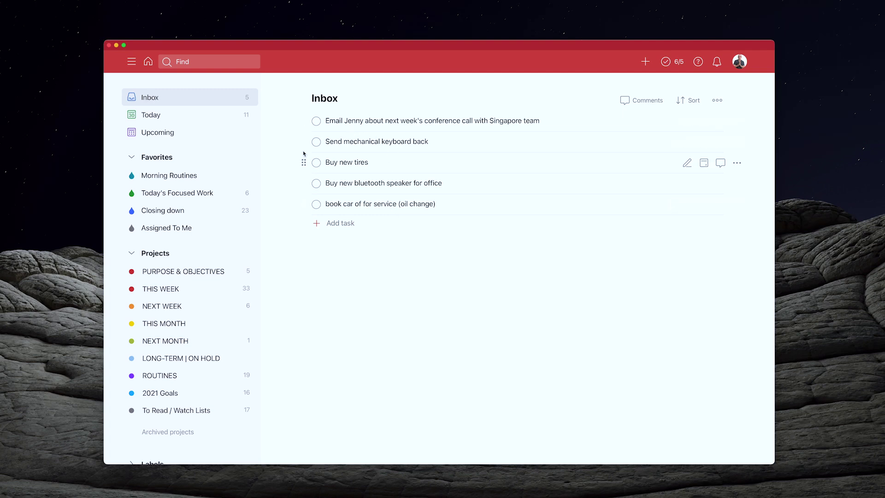
Open the THIS WEEK project and collapse the Weekend minimalist tasks' subtasks
{"action": "left_click", "coordinate": [174, 291]}
{"action": "scroll", "coordinate": [364, 323], "scroll_direction": "down", "scroll_amount": 2}
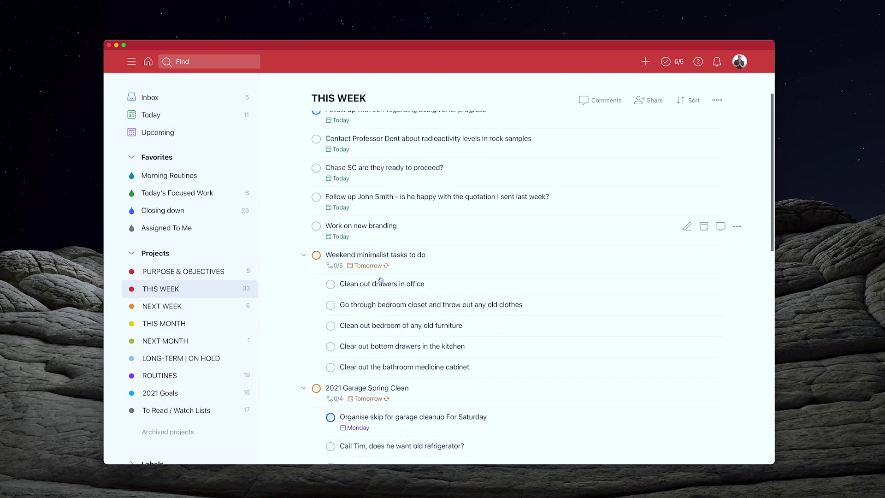
{"action": "left_click", "coordinate": [304, 251]}
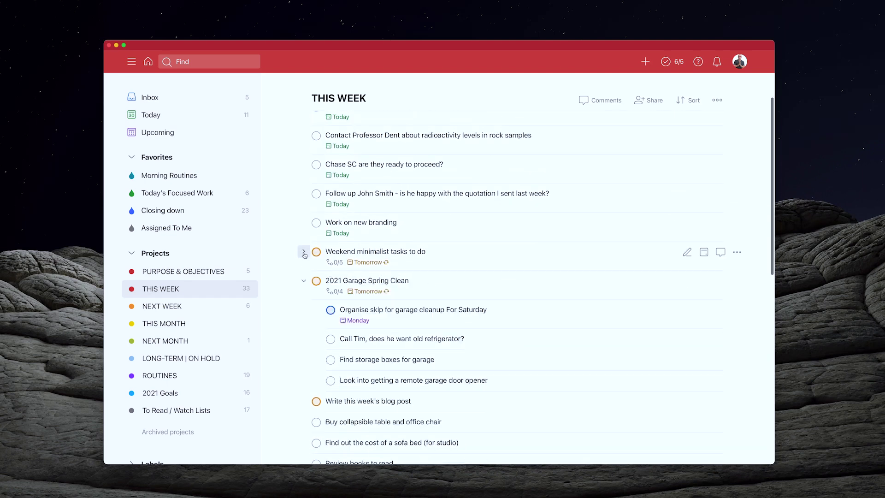
{"action": "scroll", "coordinate": [353, 184], "scroll_direction": "down", "scroll_amount": 10}
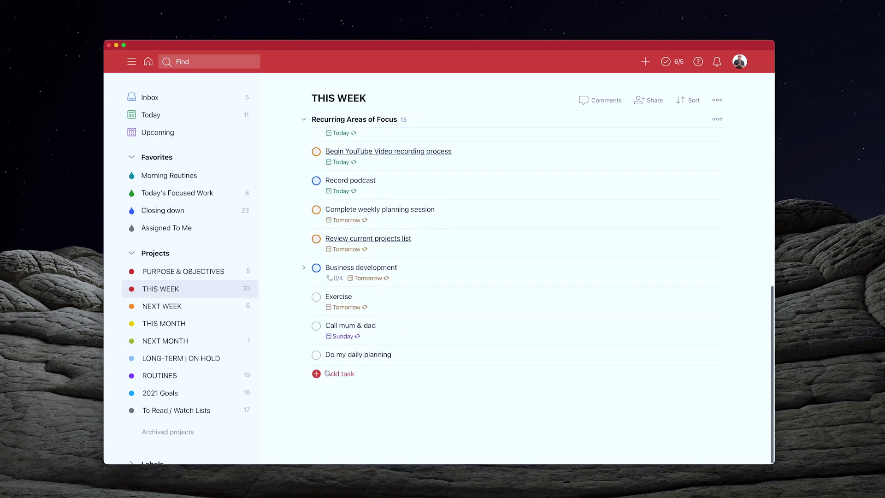
{"action": "scroll", "coordinate": [326, 372], "scroll_direction": "up", "scroll_amount": 5}
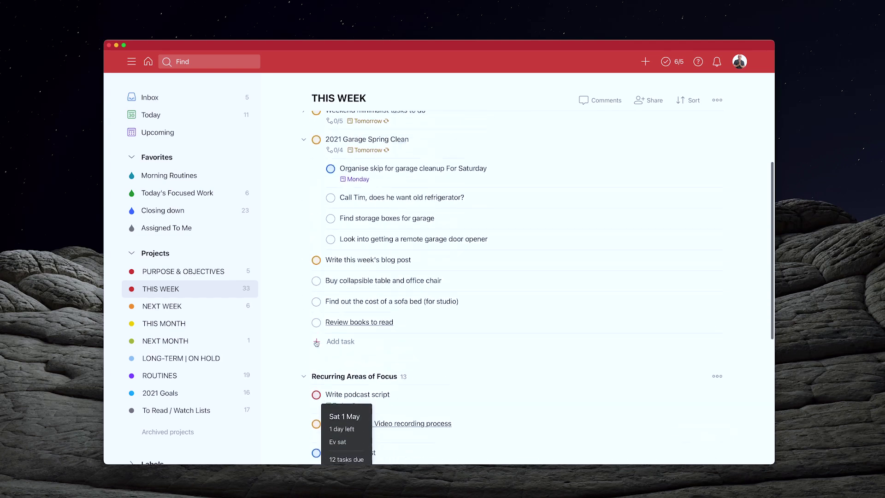
Search 'gara' and review the 2021 Garage Spring Clean task's details
{"action": "left_click", "coordinate": [215, 64]}
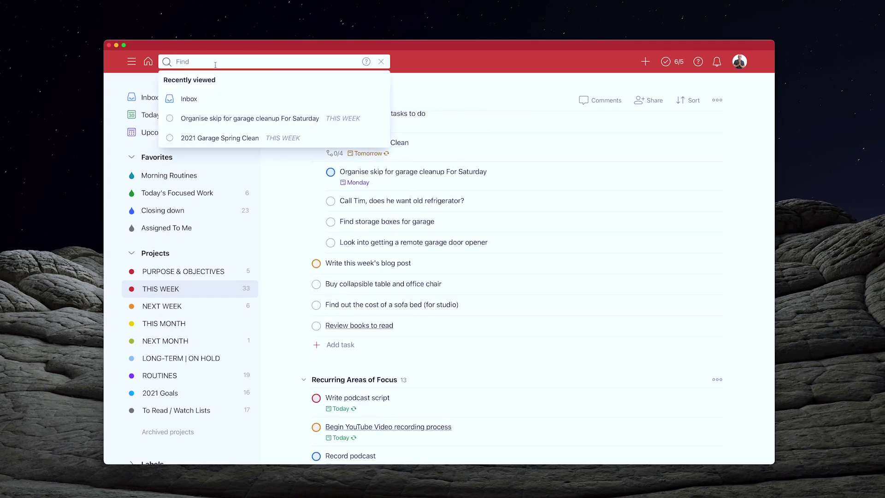
{"action": "type", "text": "Gra"}
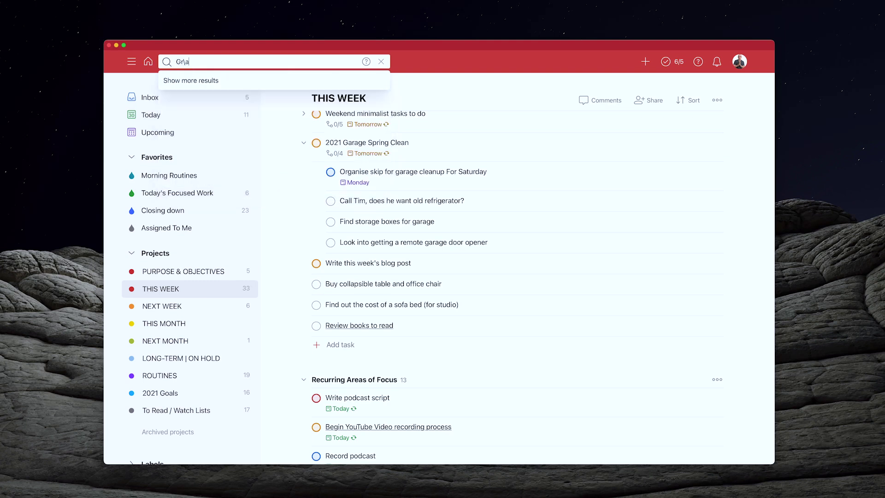
{"action": "key", "text": "BackSpace"}
{"action": "key", "text": "BackSpace"}
{"action": "key", "text": "BackSpace"}
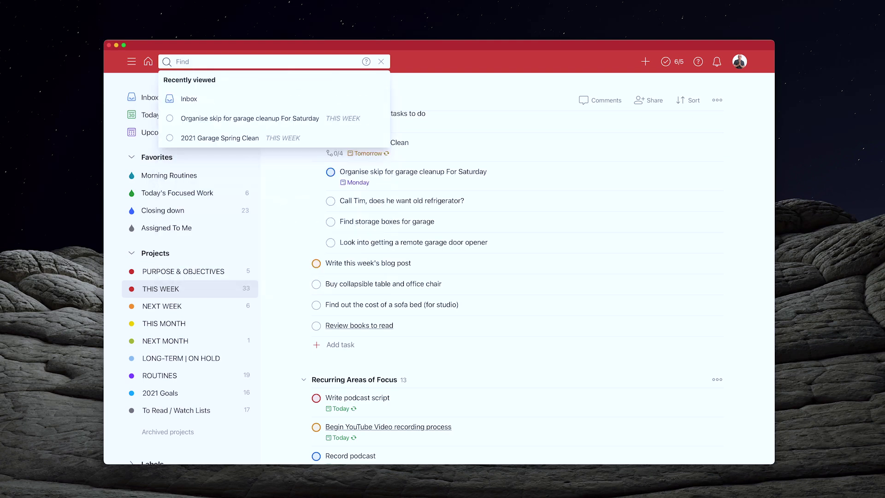
{"action": "type", "text": "garg"}
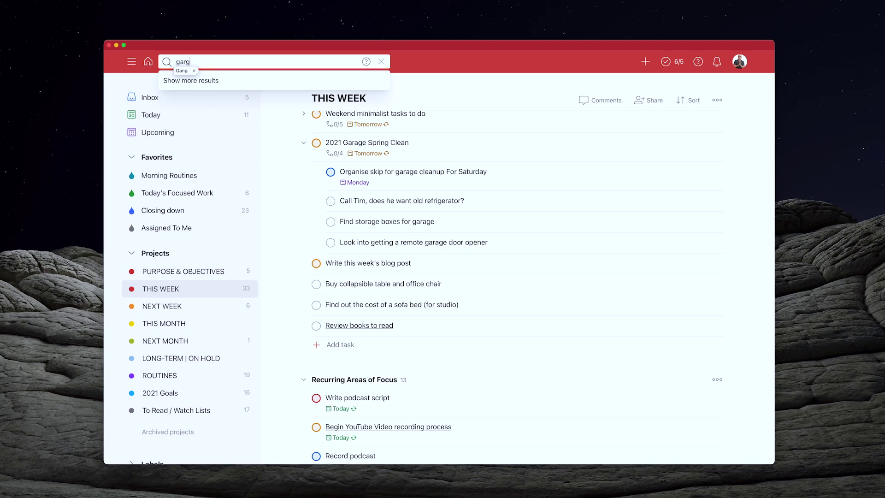
{"action": "key", "text": "BackSpace"}
{"action": "type", "text": "a"}
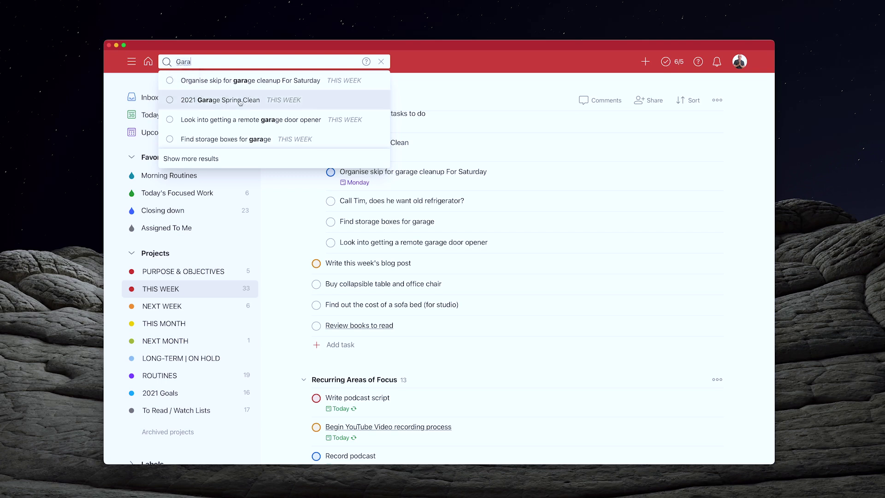
{"action": "left_click", "coordinate": [239, 100]}
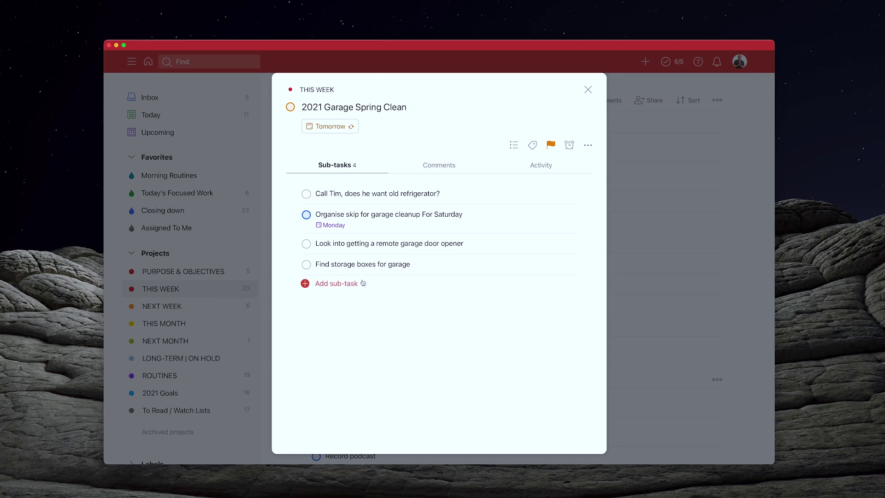
{"action": "left_click", "coordinate": [588, 90]}
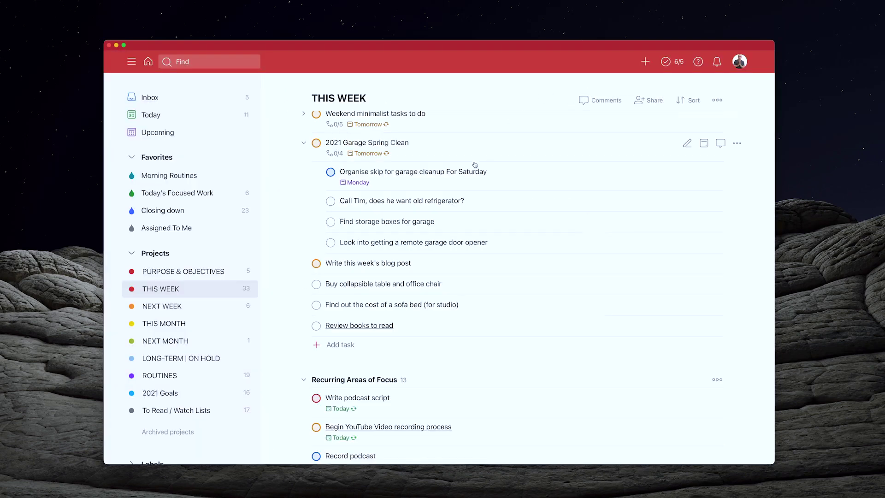
Add a Car Service task to the Inbox and nest the oil change and Buy new tires tasks under it
{"action": "left_click", "coordinate": [150, 97]}
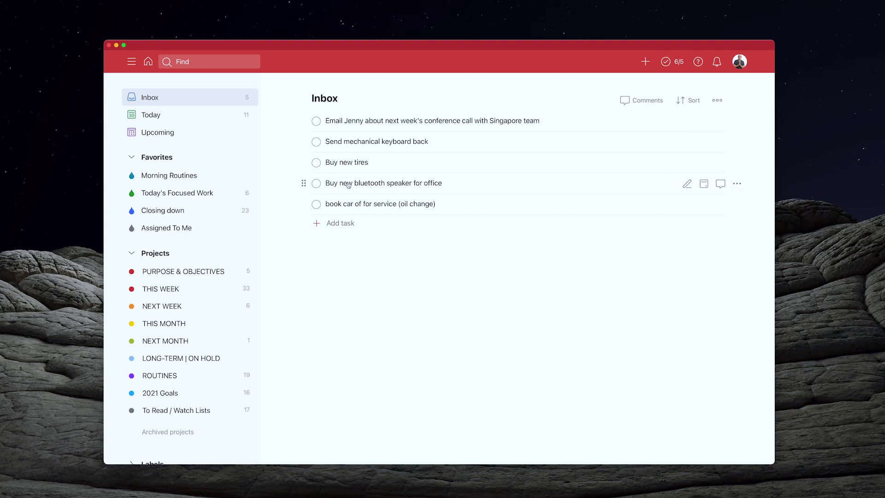
{"action": "left_click", "coordinate": [347, 223]}
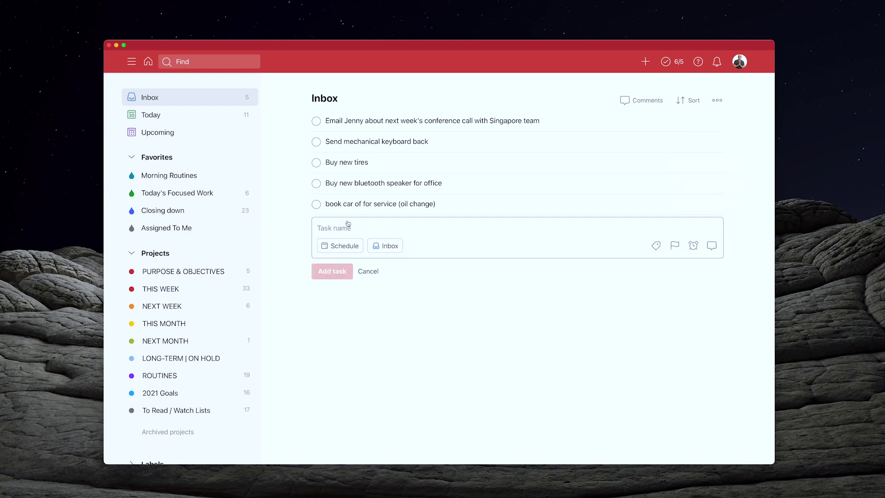
{"action": "type", "text": "Car Service"}
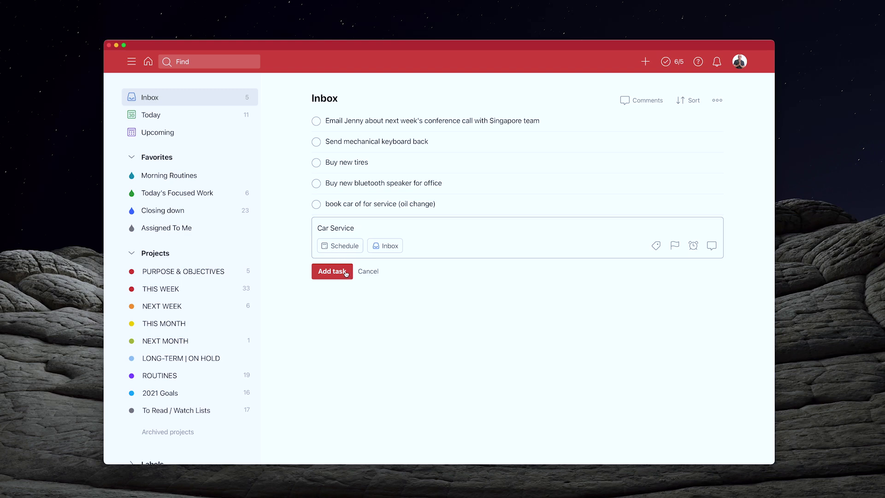
{"action": "left_click", "coordinate": [332, 271]}
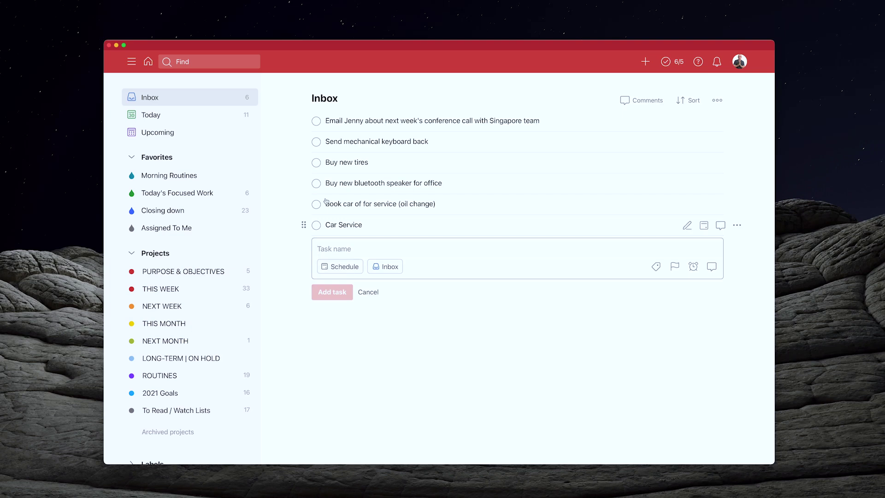
{"action": "left_click_drag", "start_coordinate": [304, 203], "coordinate": [326, 222]}
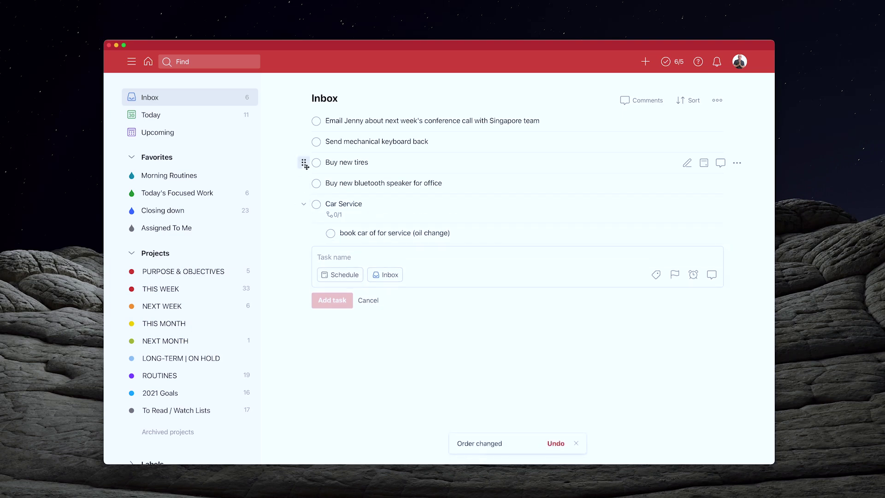
{"action": "left_click_drag", "start_coordinate": [305, 162], "coordinate": [326, 235]}
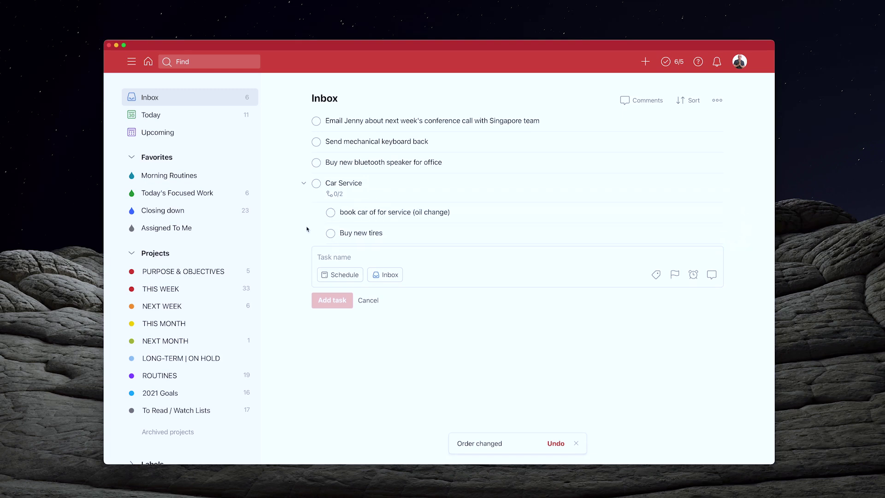
Collapse Car Service's subtasks and file it into the NEXT WEEK project
{"action": "left_click", "coordinate": [368, 300]}
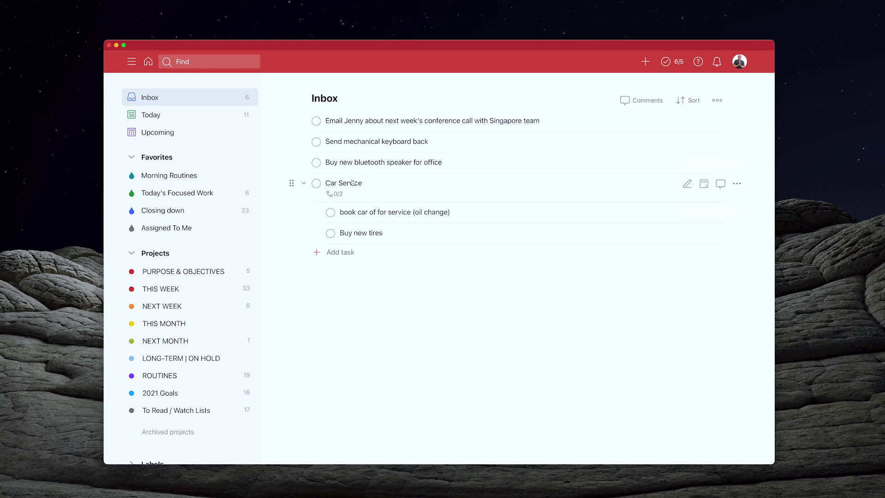
{"action": "left_click", "coordinate": [304, 184]}
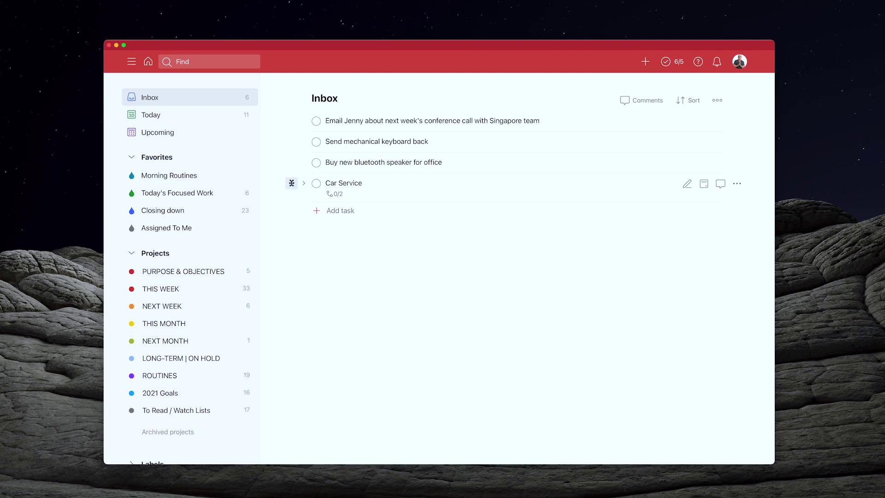
{"action": "left_click_drag", "start_coordinate": [291, 182], "coordinate": [233, 305]}
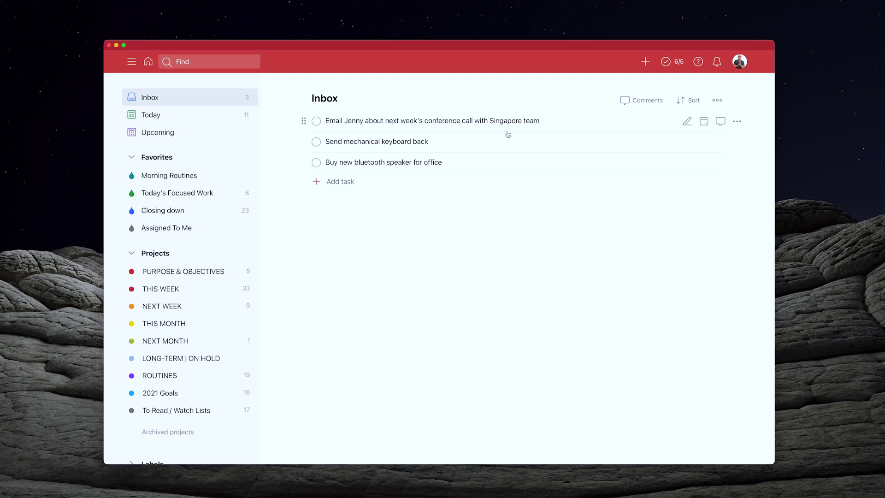
Make the conference-call email task due Monday 3 May, filed in THIS WEEK, at Priority 2
{"action": "left_click", "coordinate": [461, 122]}
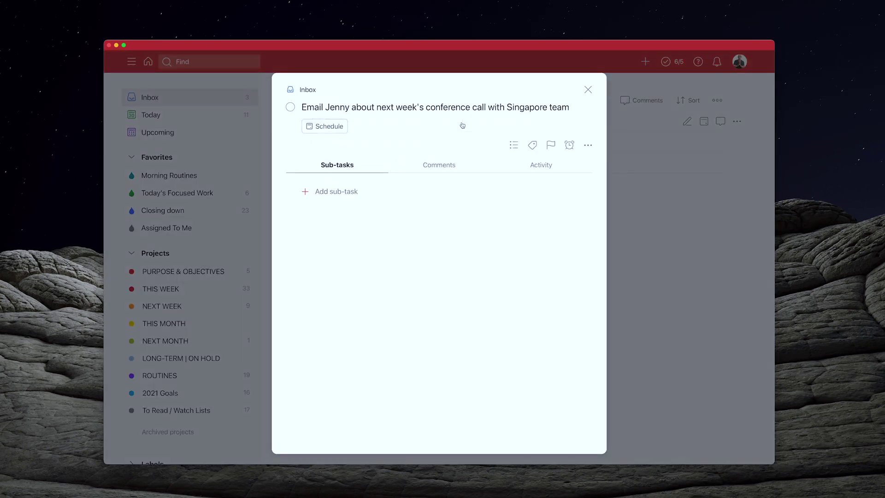
{"action": "left_click", "coordinate": [324, 126]}
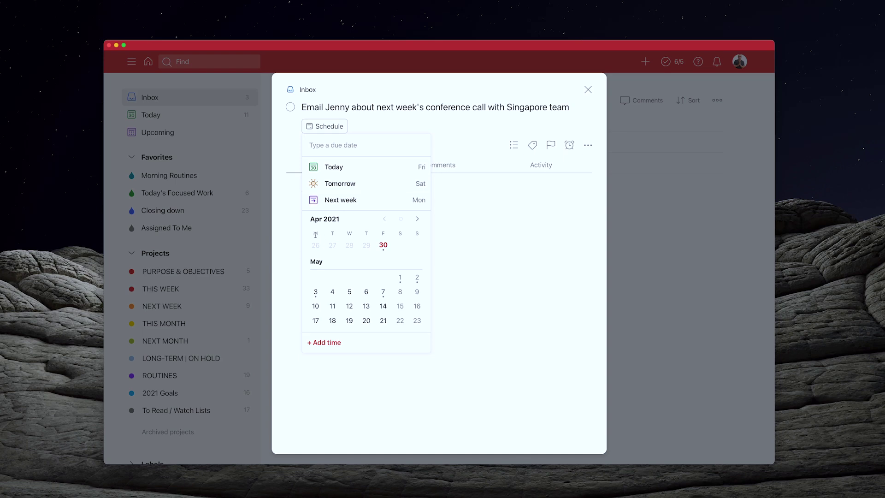
{"action": "left_click", "coordinate": [315, 291]}
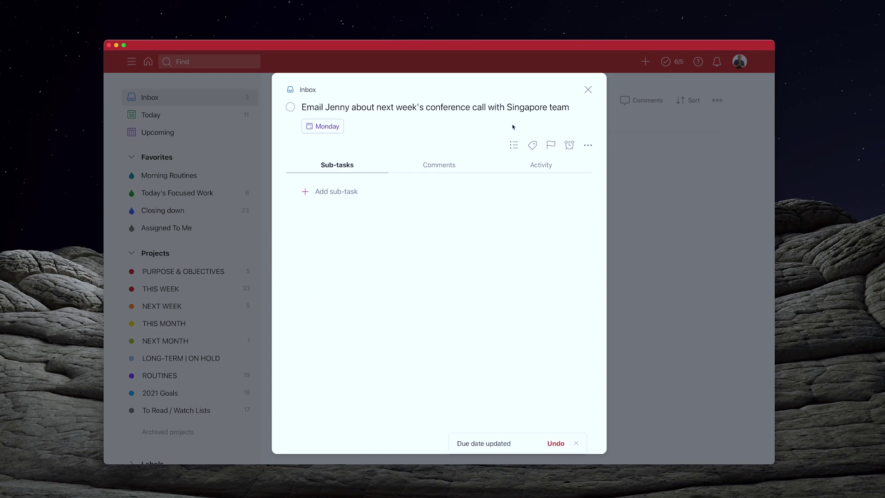
{"action": "left_click", "coordinate": [515, 144]}
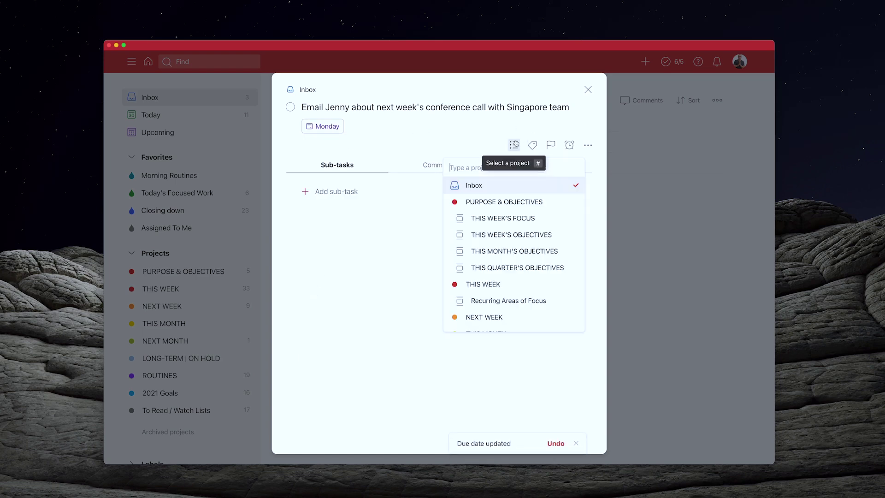
{"action": "left_click", "coordinate": [481, 284]}
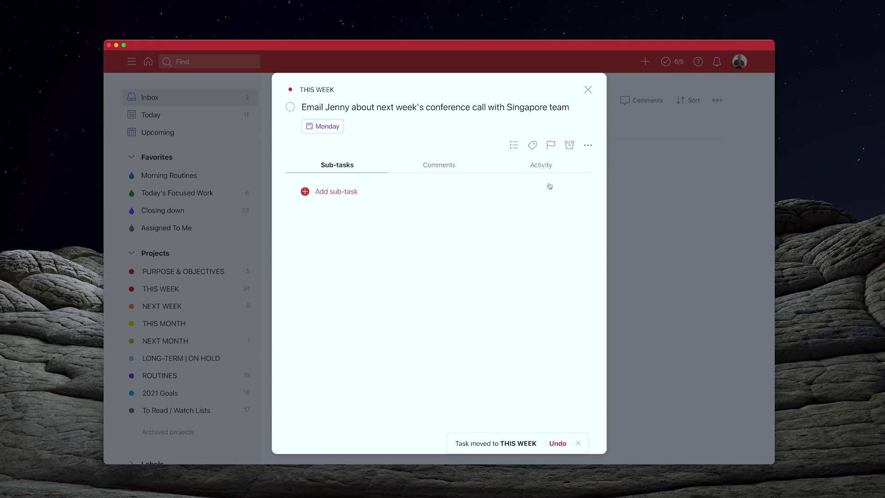
{"action": "left_click", "coordinate": [551, 146]}
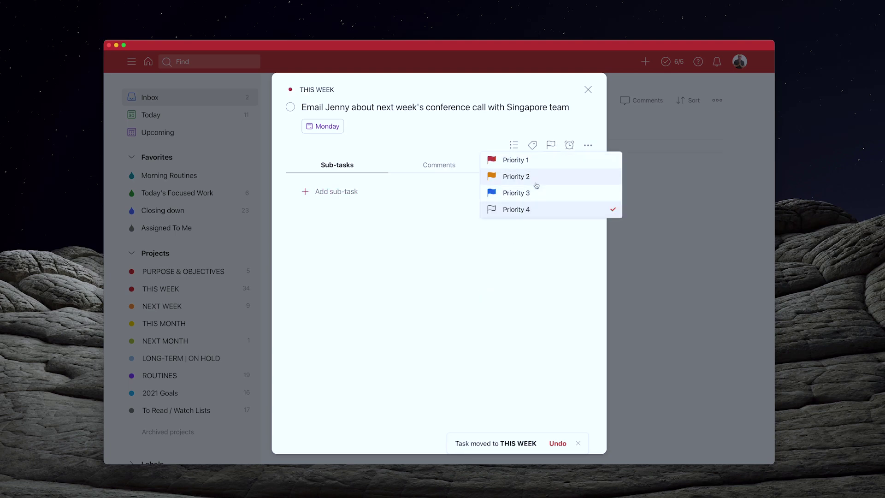
{"action": "left_click", "coordinate": [509, 175]}
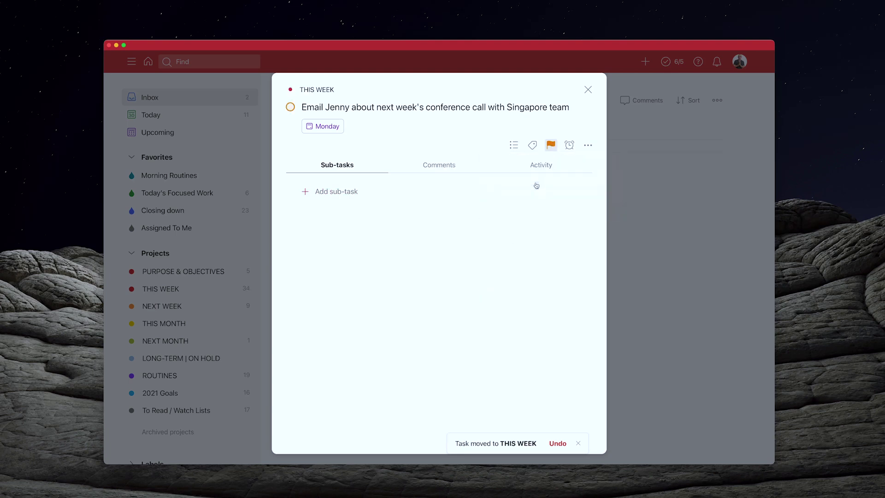
{"action": "left_click", "coordinate": [588, 90]}
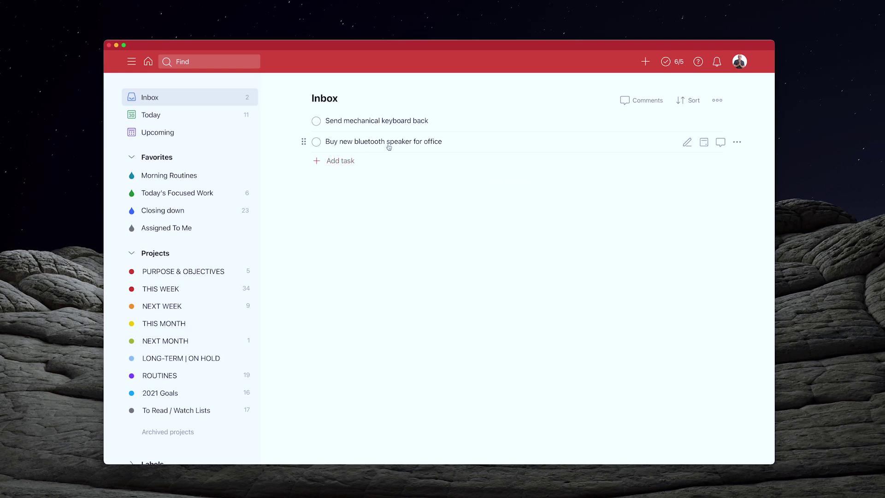
Add 'Office Clean up' to the Inbox and nest the bluetooth speaker and keyboard-return tasks under it
{"action": "left_click", "coordinate": [345, 164]}
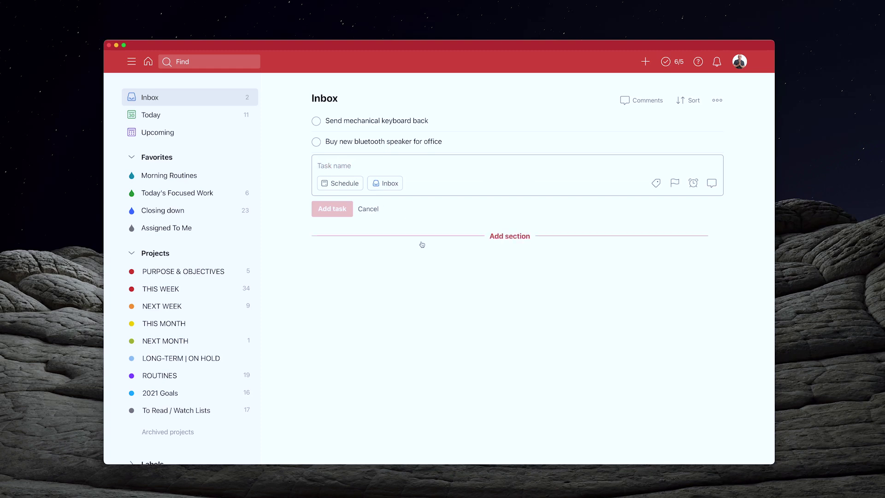
{"action": "type", "text": "Off"}
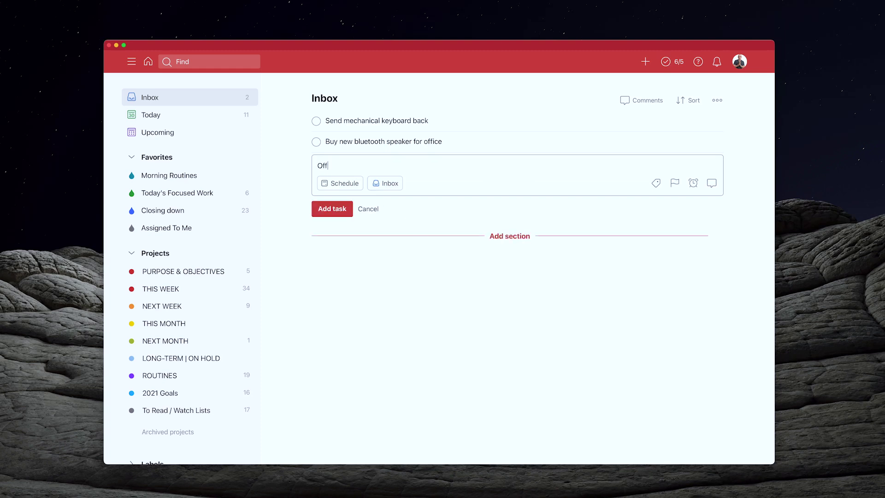
{"action": "type", "text": "ice Clean"}
{"action": "type", "text": " up"}
{"action": "key", "text": "BackSpace"}
{"action": "left_click", "coordinate": [327, 214]}
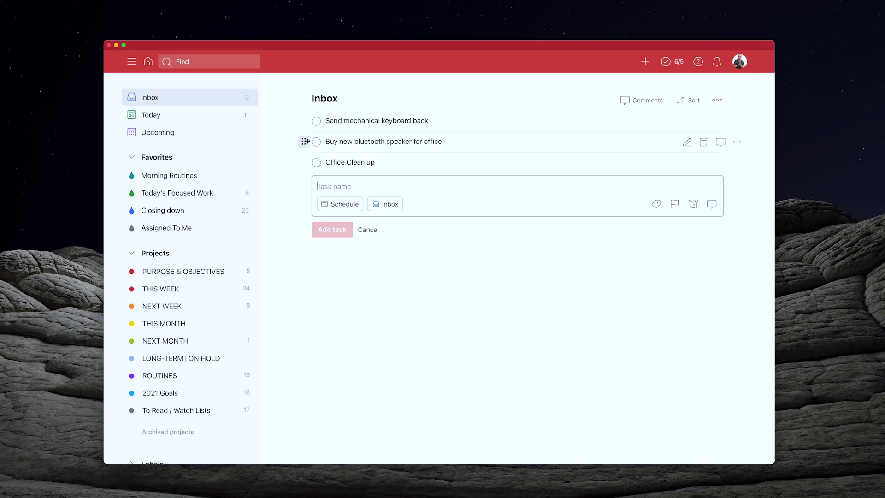
{"action": "left_click_drag", "start_coordinate": [305, 142], "coordinate": [318, 166]}
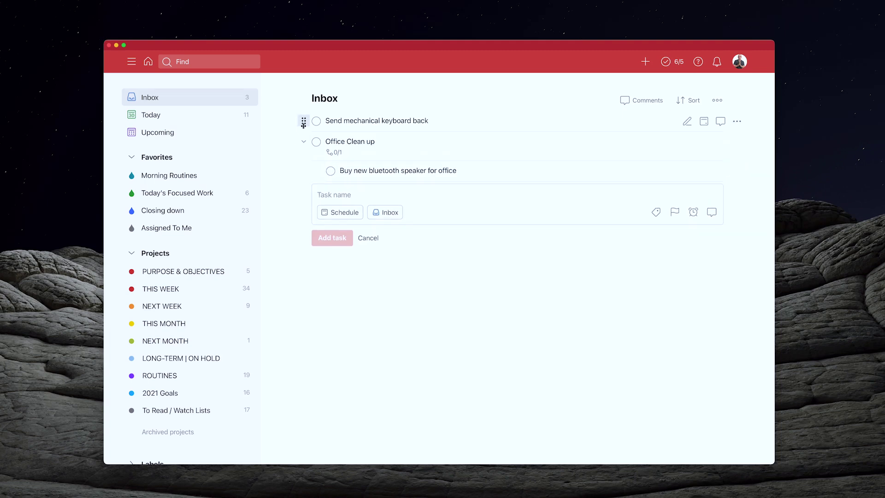
{"action": "left_click_drag", "start_coordinate": [303, 120], "coordinate": [319, 169]}
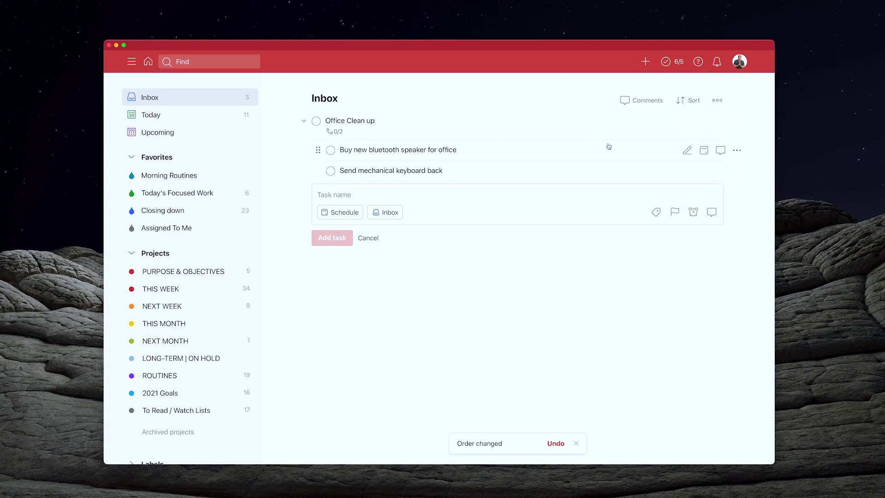
Make Office Clean up repeat with 'Ev Sat for 4 weeks' (every Saturday for 4 weeks)
{"action": "left_click", "coordinate": [361, 125]}
{"action": "left_click", "coordinate": [341, 128]}
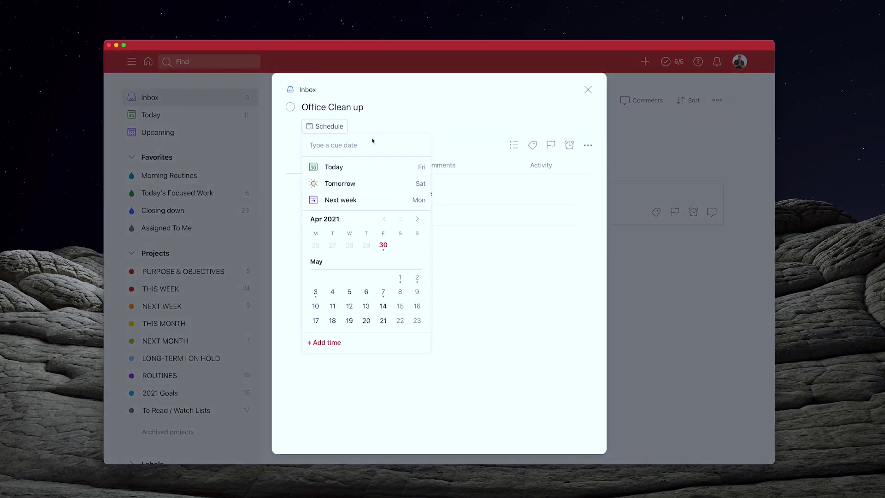
{"action": "type", "text": "Ev SAt"}
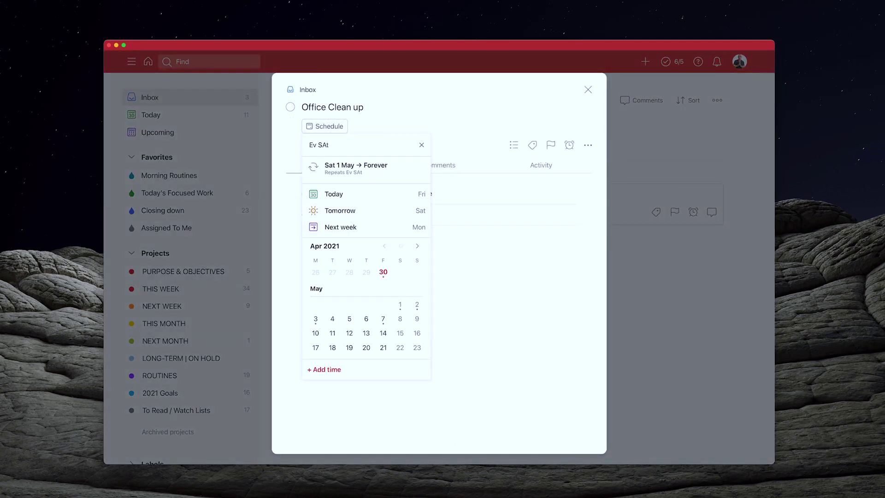
{"action": "key", "text": "BackSpace"}
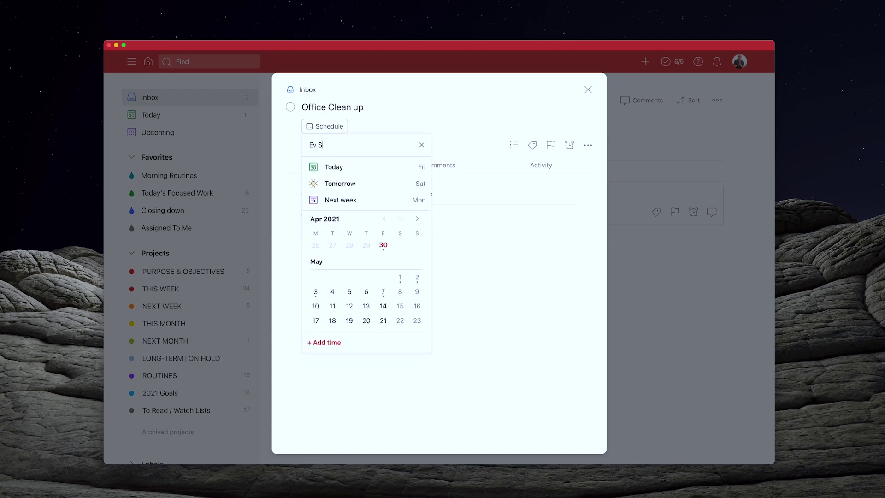
{"action": "type", "text": "t for 4 weeks"}
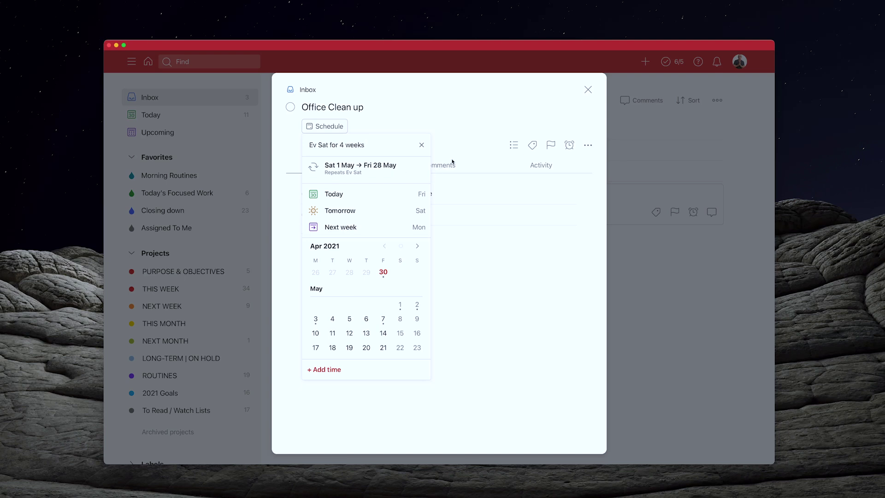
{"action": "key", "text": "Return"}
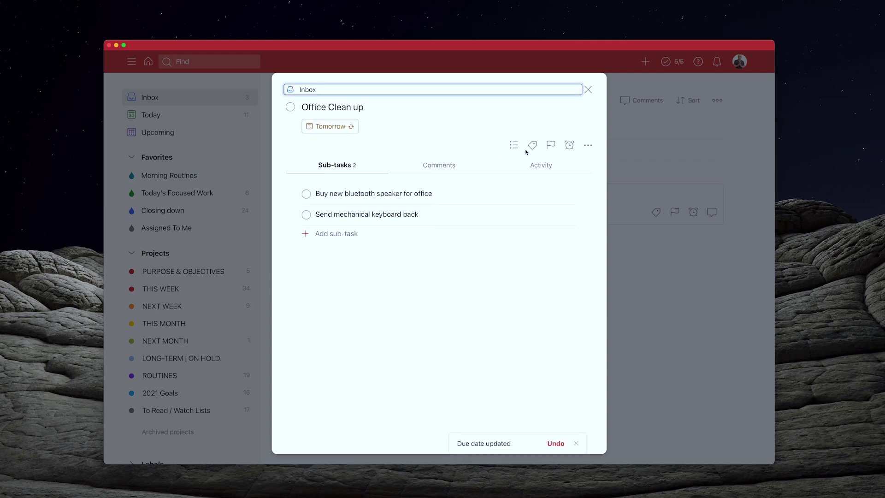
File Office Clean up in THIS WEEK with Priority 2, emptying the Inbox
{"action": "left_click", "coordinate": [514, 145]}
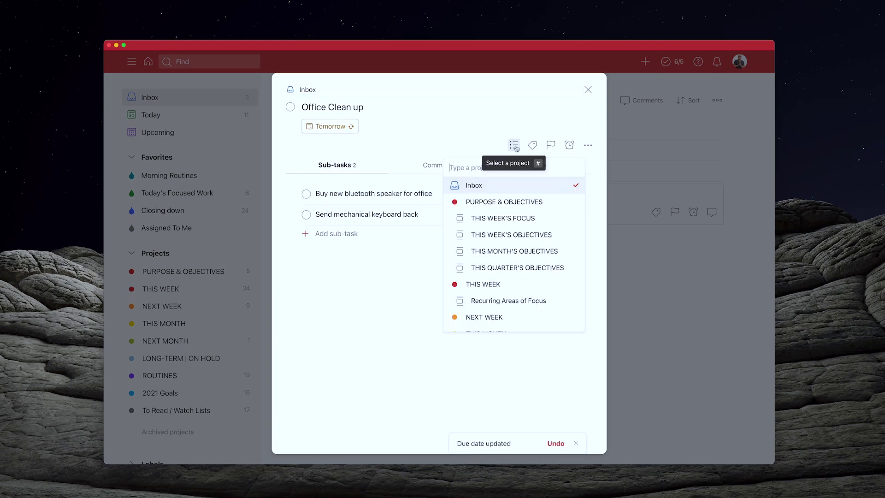
{"action": "left_click", "coordinate": [492, 284]}
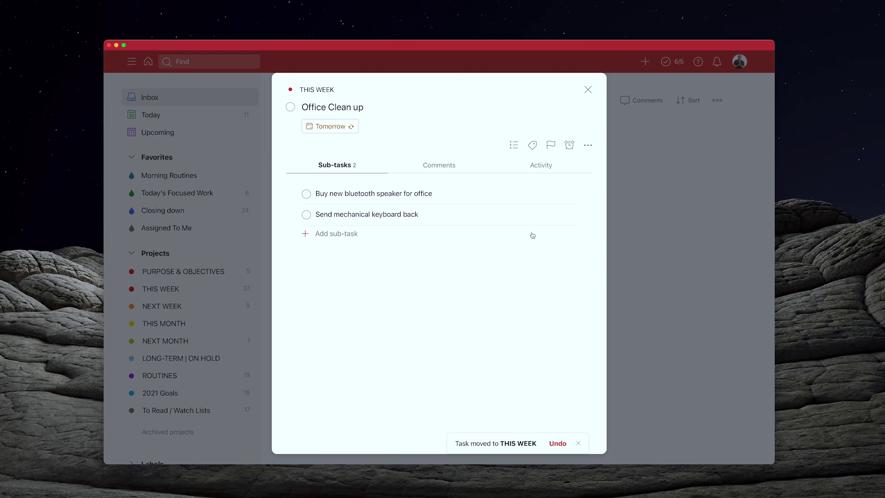
{"action": "left_click", "coordinate": [551, 145]}
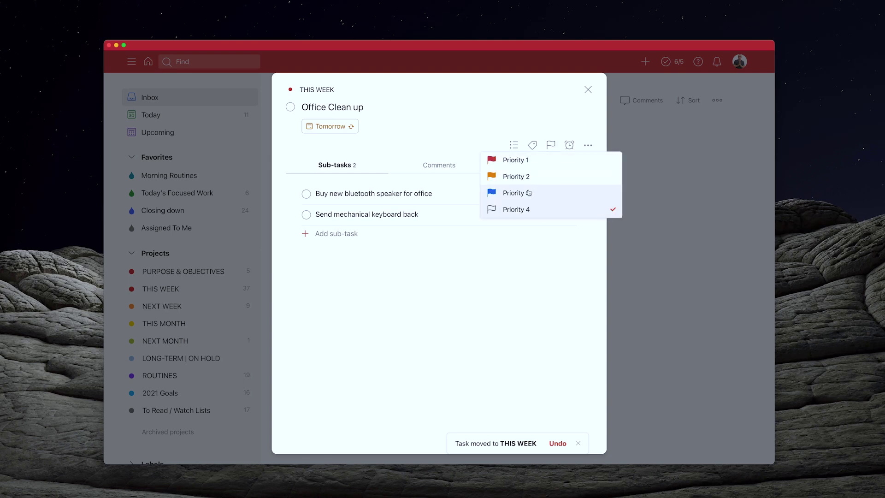
{"action": "left_click", "coordinate": [524, 176]}
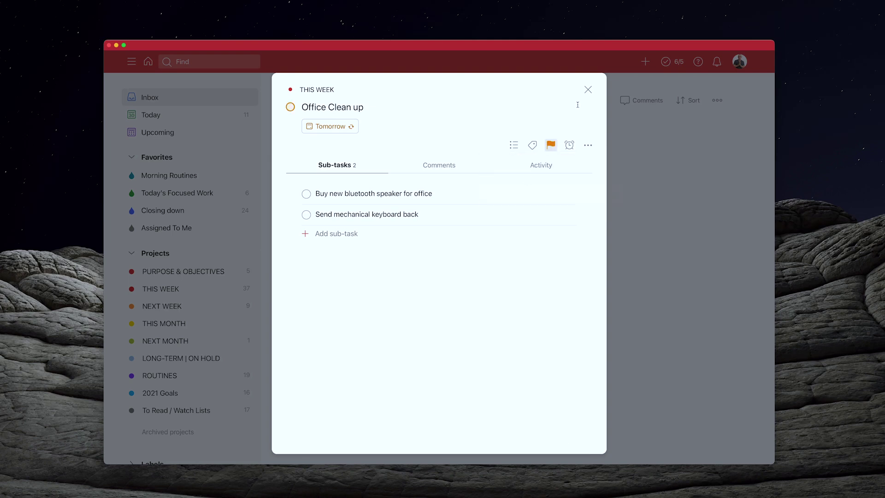
{"action": "left_click", "coordinate": [588, 89]}
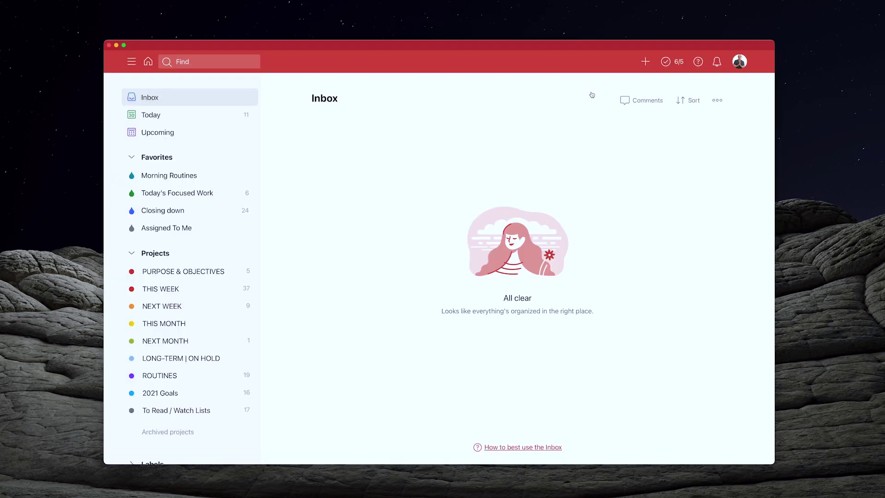
Open Upcoming and jump to Saturday 1 May's tasks
{"action": "left_click", "coordinate": [165, 134]}
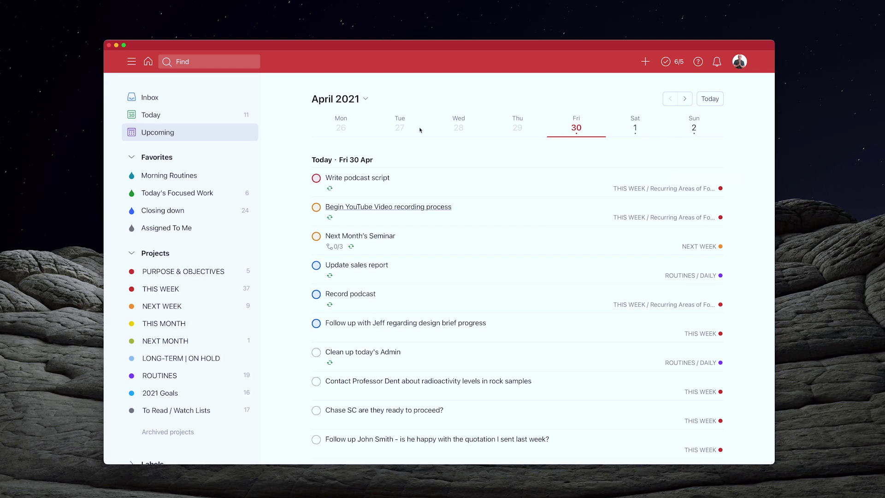
{"action": "left_click", "coordinate": [635, 128]}
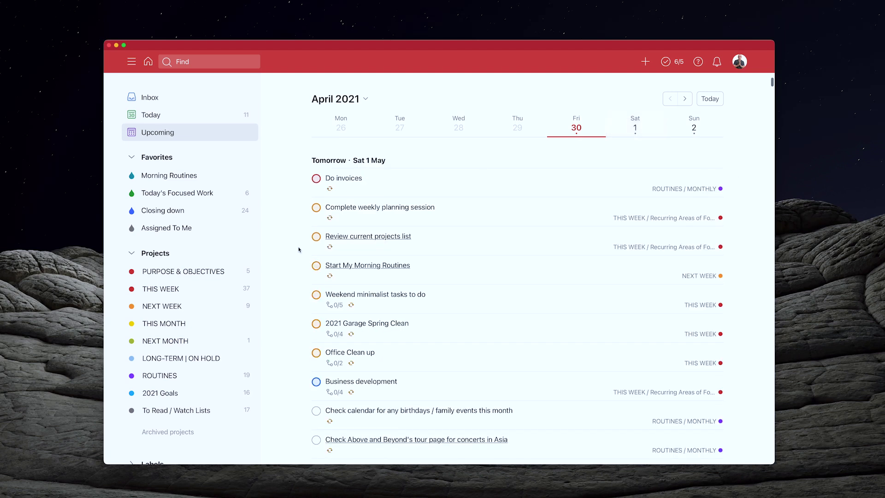
{"action": "scroll", "coordinate": [298, 249], "scroll_direction": "down", "scroll_amount": 4}
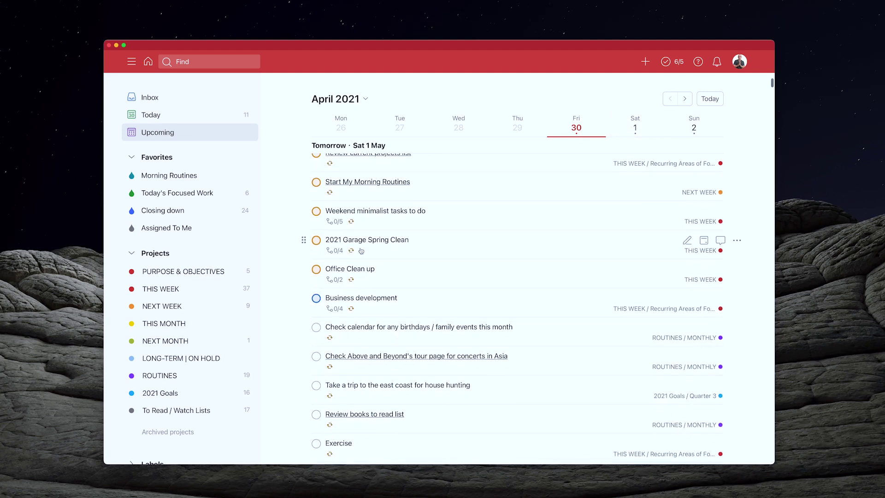
{"action": "scroll", "coordinate": [364, 251], "scroll_direction": "up", "scroll_amount": 1}
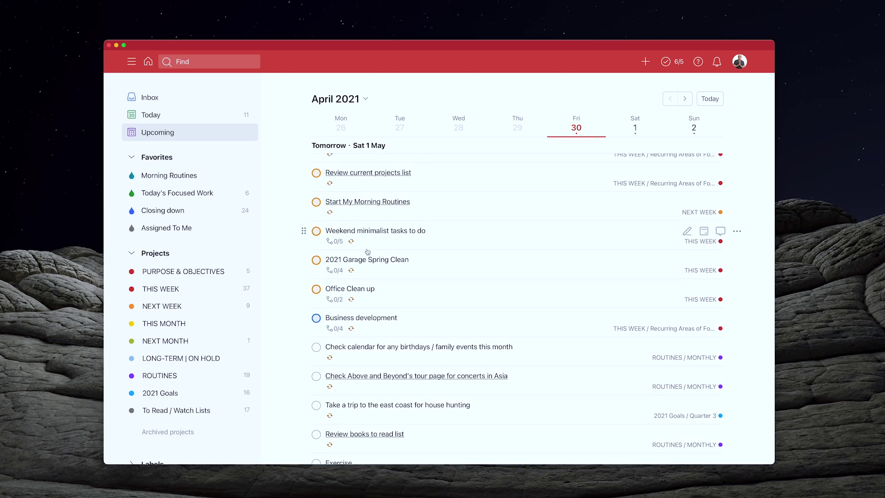
{"action": "scroll", "coordinate": [367, 251], "scroll_direction": "up", "scroll_amount": 1}
{"action": "scroll", "coordinate": [367, 251], "scroll_direction": "down", "scroll_amount": 1}
Review the 2021 Garage Spring Clean task's details from Upcoming and scroll through Saturday's list
{"action": "left_click", "coordinate": [370, 253]}
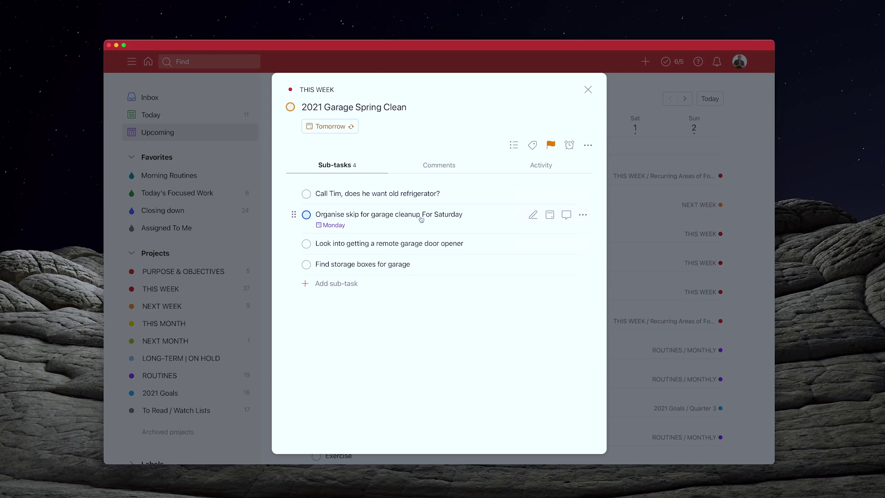
{"action": "left_click", "coordinate": [588, 89]}
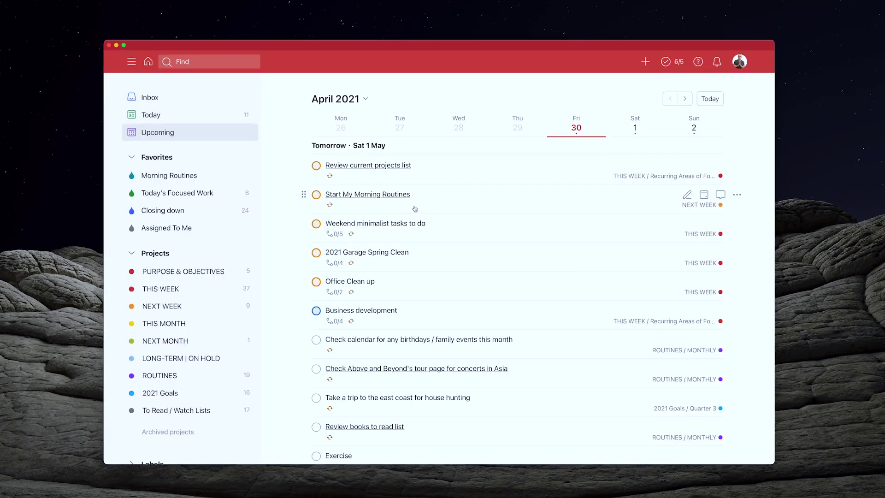
{"action": "scroll", "coordinate": [412, 276], "scroll_direction": "down", "scroll_amount": 2}
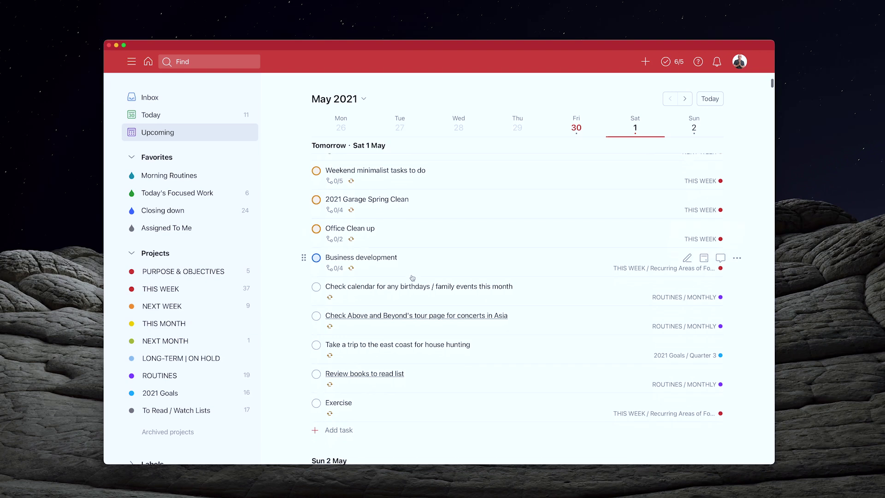
{"action": "scroll", "coordinate": [412, 277], "scroll_direction": "down", "scroll_amount": 5}
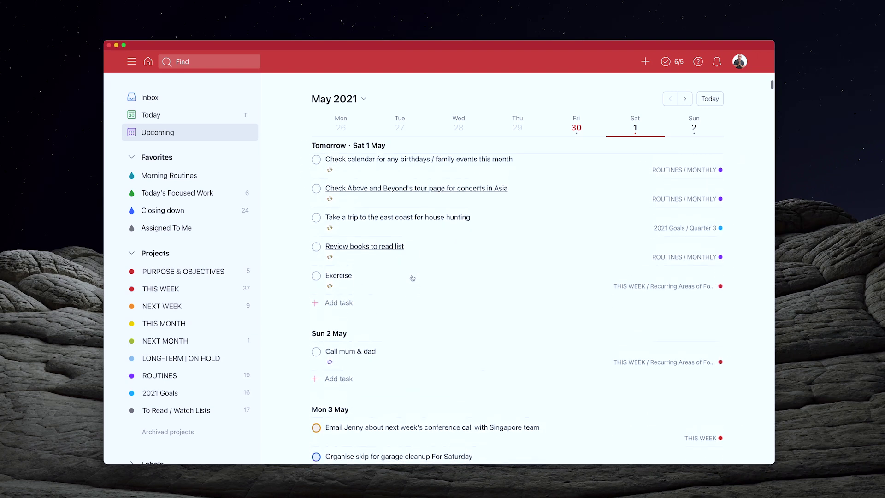
{"action": "scroll", "coordinate": [412, 277], "scroll_direction": "up", "scroll_amount": 8}
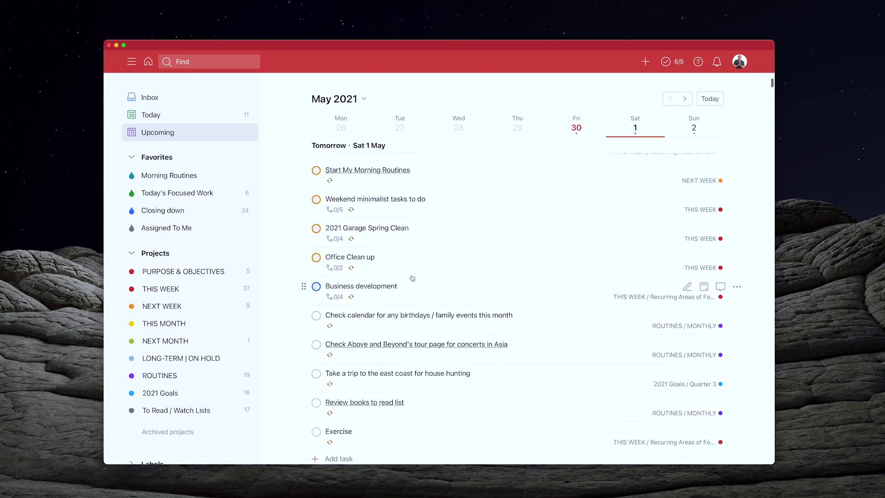
{"action": "scroll", "coordinate": [412, 277], "scroll_direction": "up", "scroll_amount": 1}
Set Office Clean up's 'Send mechanical keyboard back' sub-task due Monday 3 May at Priority 3
{"action": "left_click", "coordinate": [380, 271]}
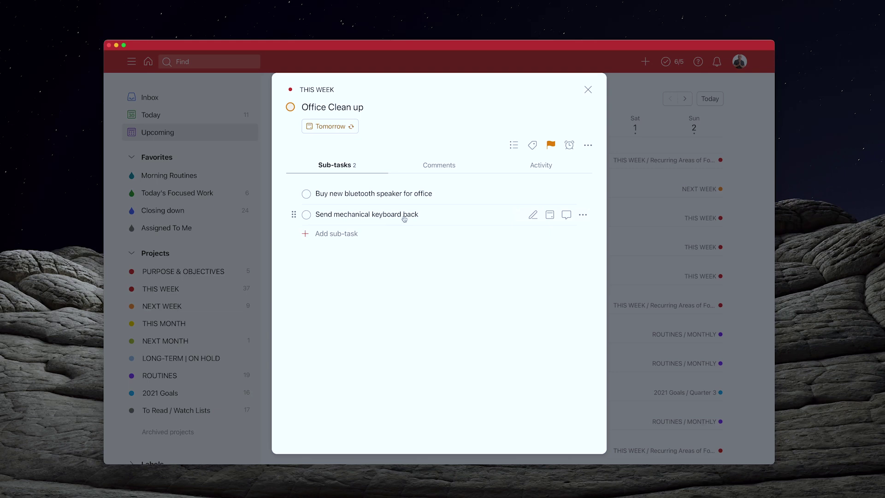
{"action": "left_click", "coordinate": [375, 215]}
{"action": "left_click", "coordinate": [329, 133]}
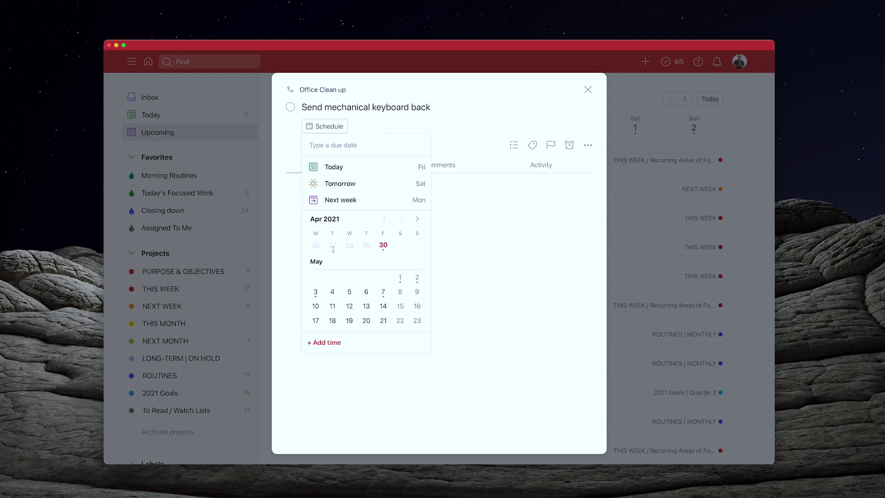
{"action": "left_click", "coordinate": [315, 290]}
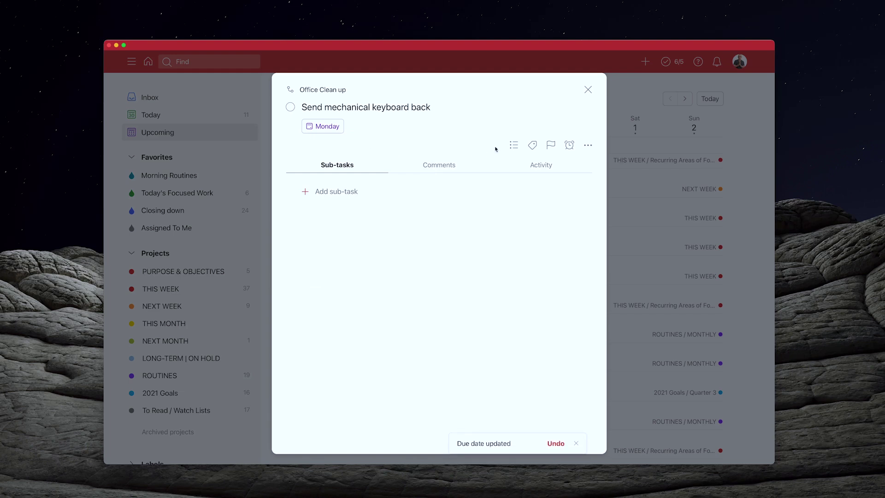
{"action": "left_click", "coordinate": [550, 145]}
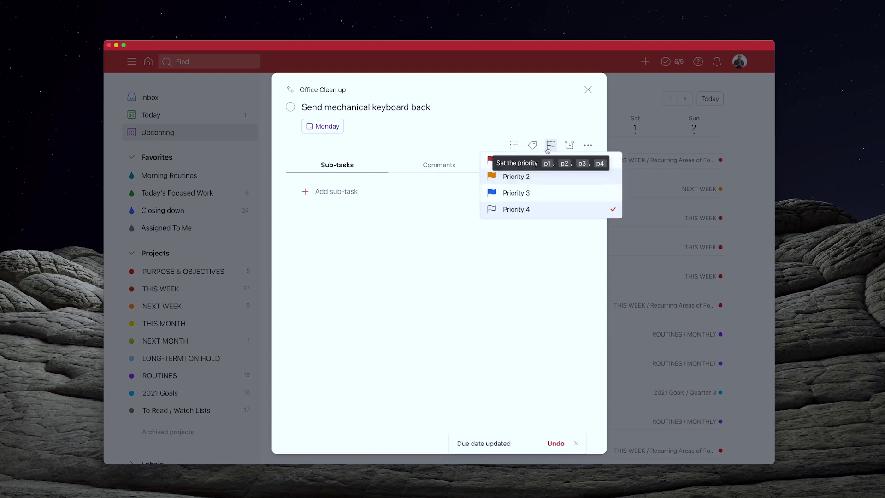
{"action": "left_click", "coordinate": [546, 193]}
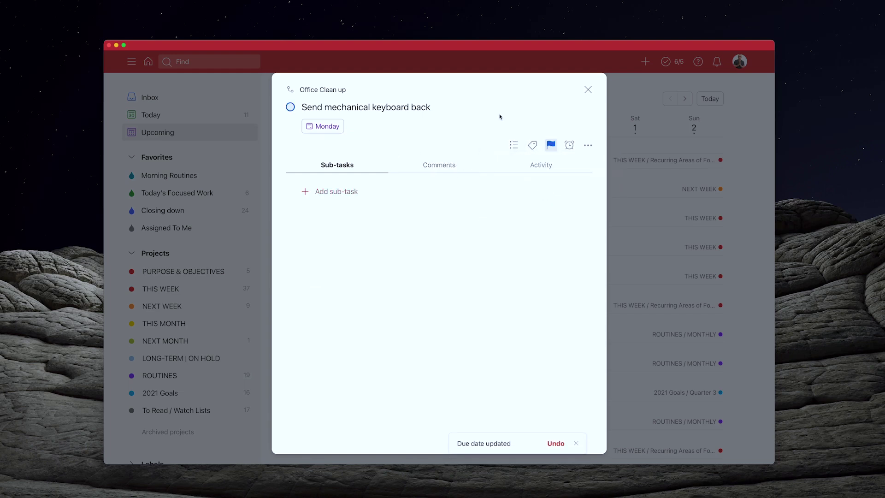
{"action": "left_click", "coordinate": [587, 89]}
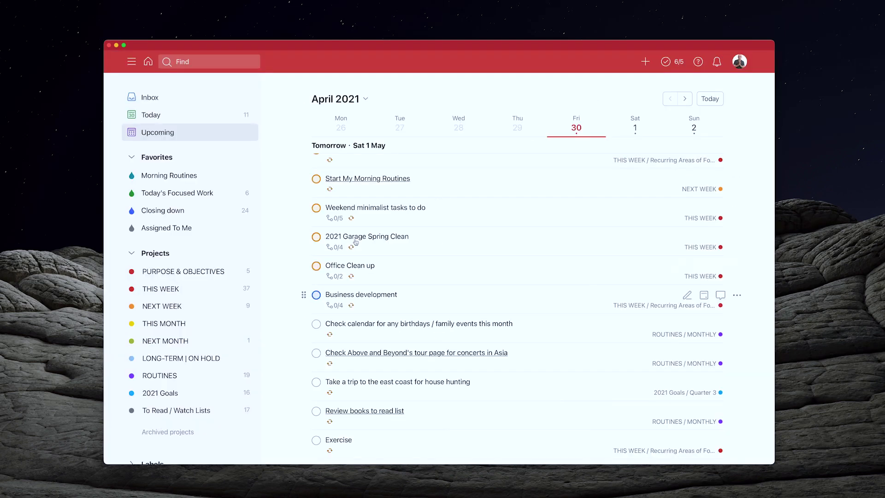
Go to Monday 3 May in Upcoming and complete 'Send mechanical keyboard back'
{"action": "left_click", "coordinate": [685, 98]}
{"action": "left_click", "coordinate": [346, 125]}
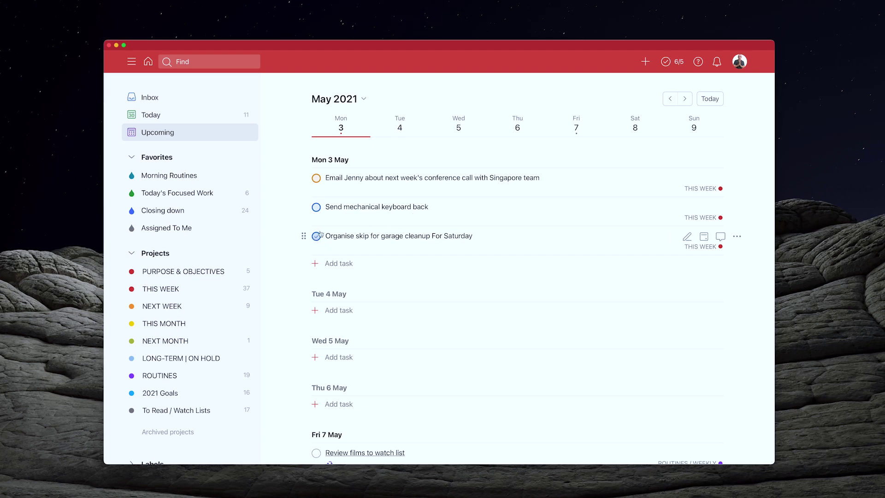
{"action": "left_click", "coordinate": [316, 208]}
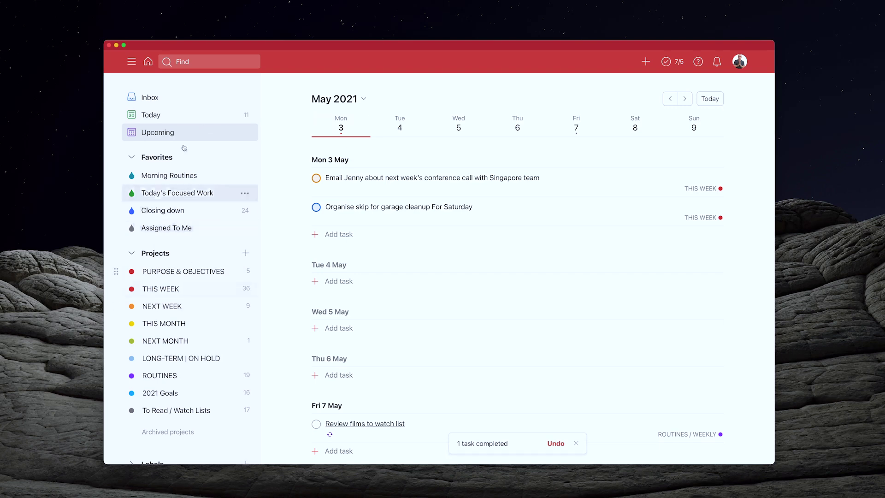
Check the garage task via a 'gara' search, then complete 'Organise skip for garage cleanup For Saturday'
{"action": "left_click", "coordinate": [199, 61]}
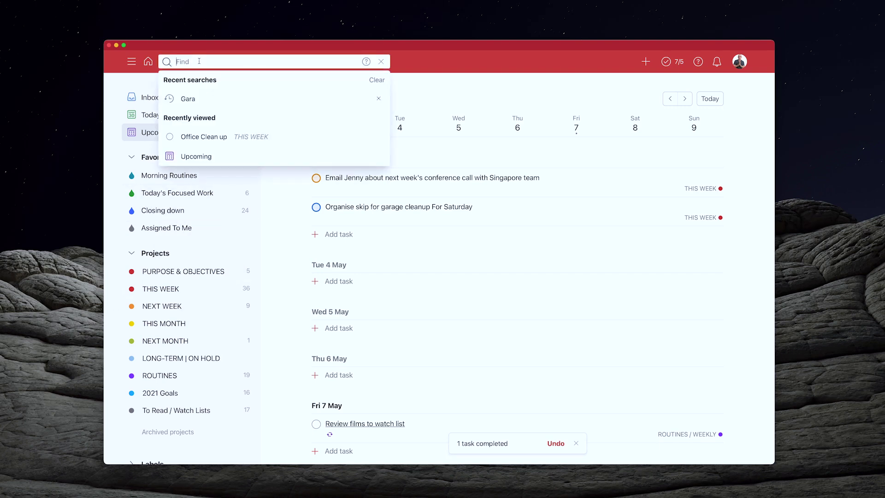
{"action": "type", "text": "gara"}
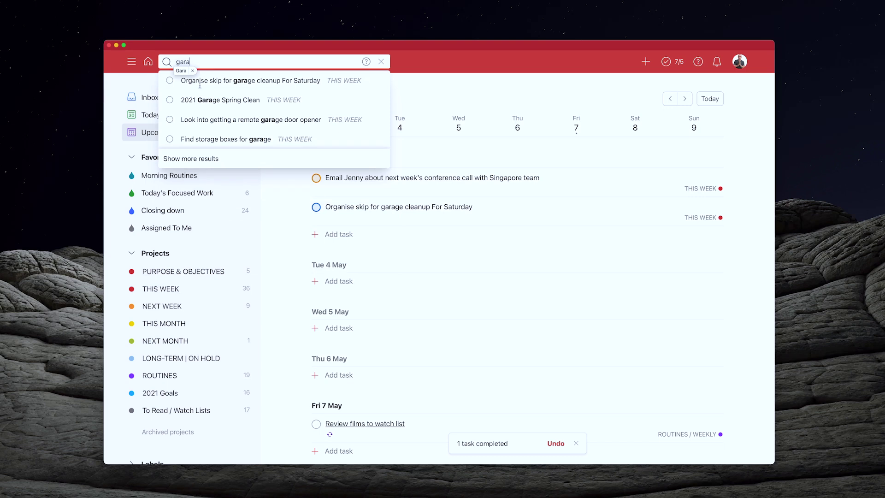
{"action": "left_click", "coordinate": [205, 100]}
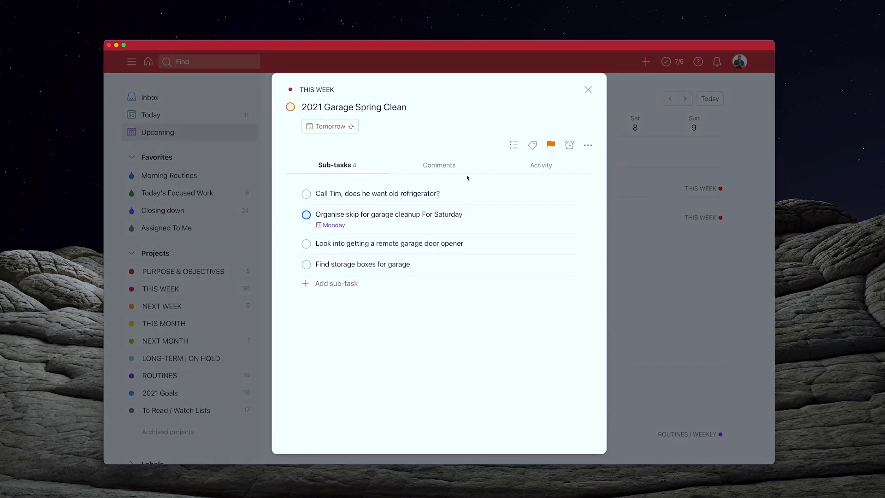
{"action": "left_click", "coordinate": [588, 89]}
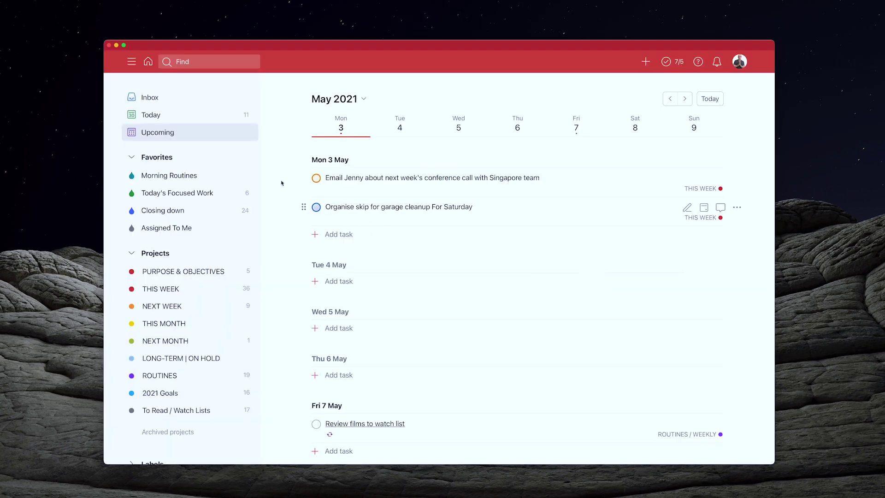
{"action": "left_click", "coordinate": [316, 207]}
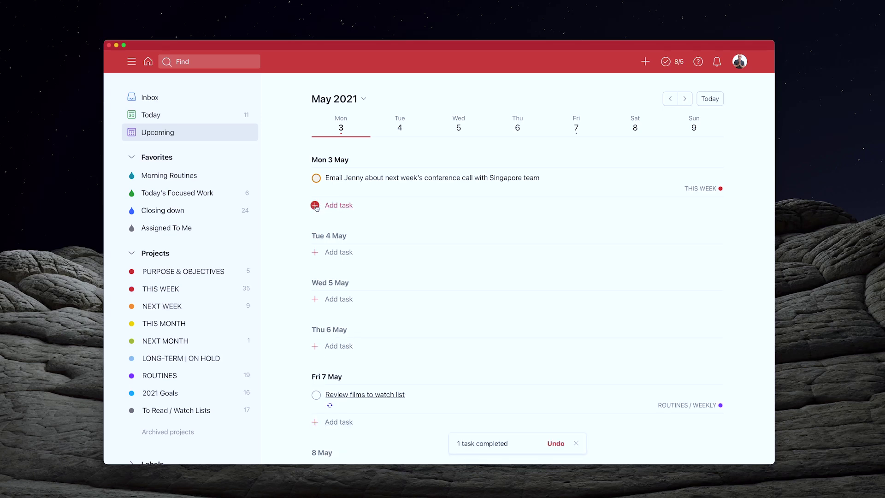
Rerun the recent 'Gara' search and open 2021 Garage Spring Clean to view its sub-tasks
{"action": "left_click", "coordinate": [207, 64]}
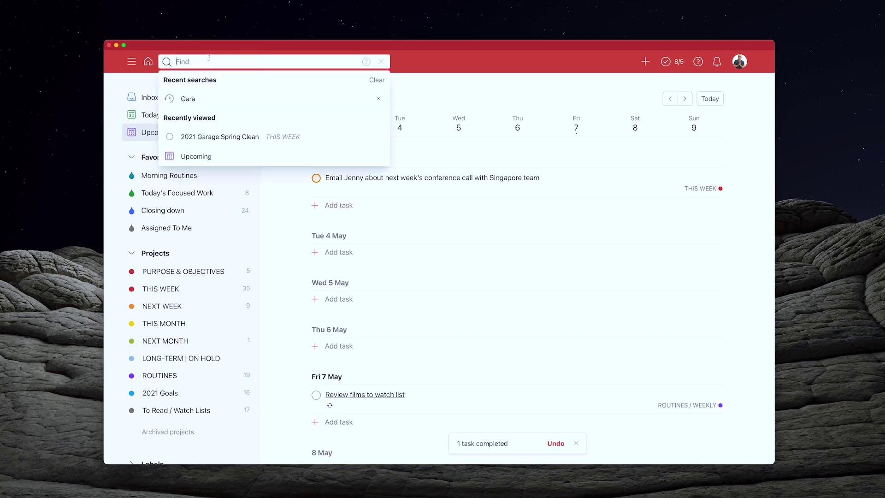
{"action": "left_click", "coordinate": [187, 100]}
{"action": "left_click", "coordinate": [207, 82]}
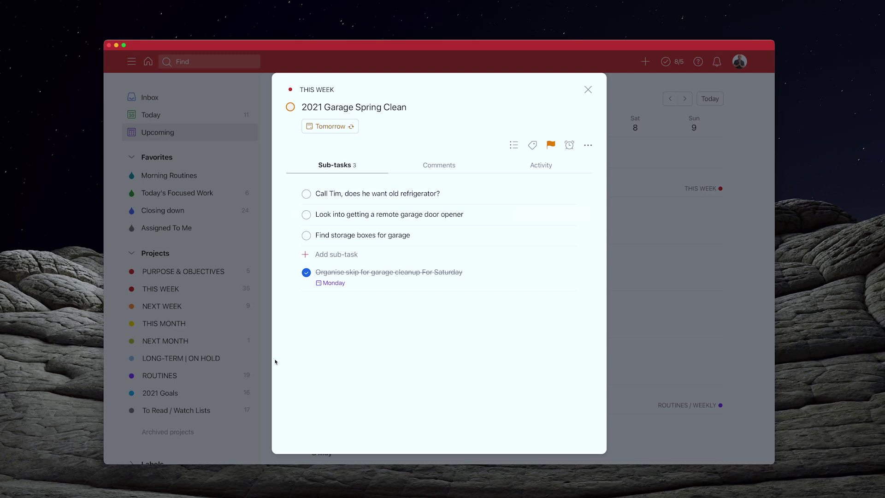
Close the 2021 Garage Spring Clean details to return to Upcoming for the week of 3 May
{"action": "left_click", "coordinate": [586, 89]}
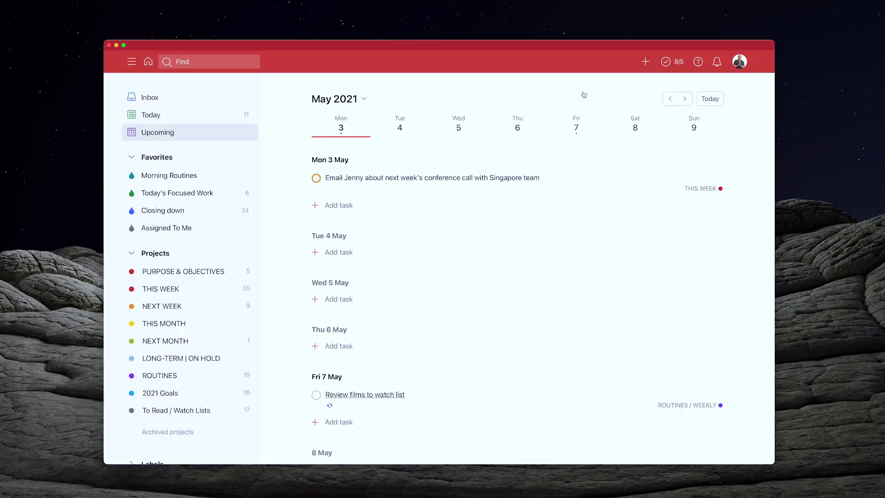